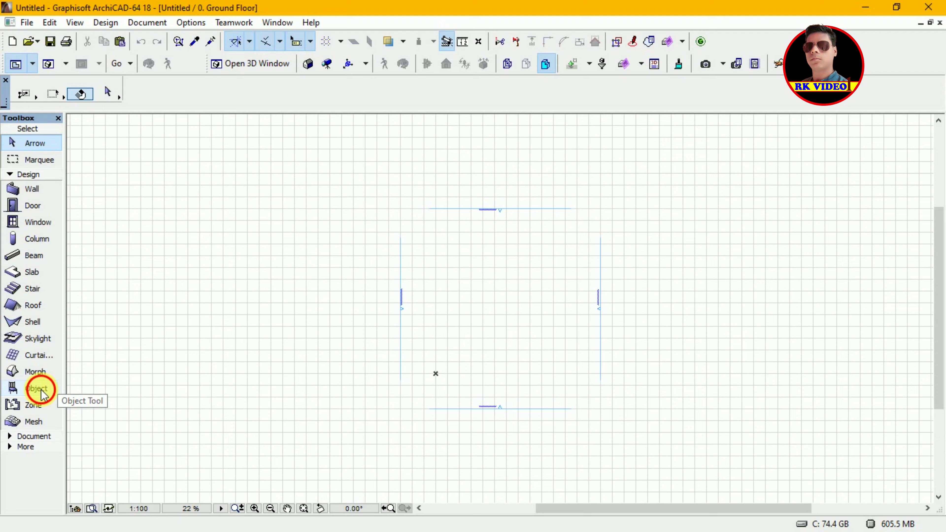
Activate the Object tool on the ground floor plan, with Armchair 01 18 as default
left_click(40, 390)
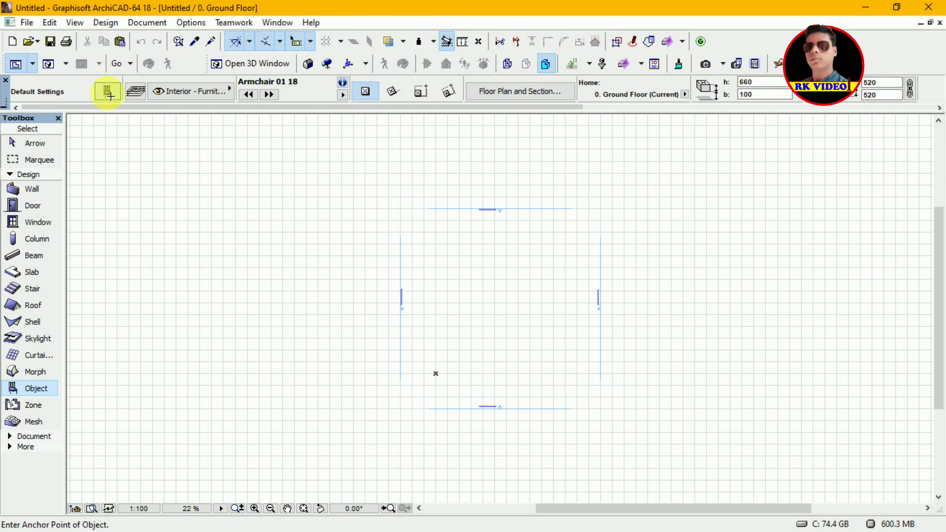
Open Object Default Settings and browse the Furnishing 18 library to the Chairs 18 folder
left_click(109, 93)
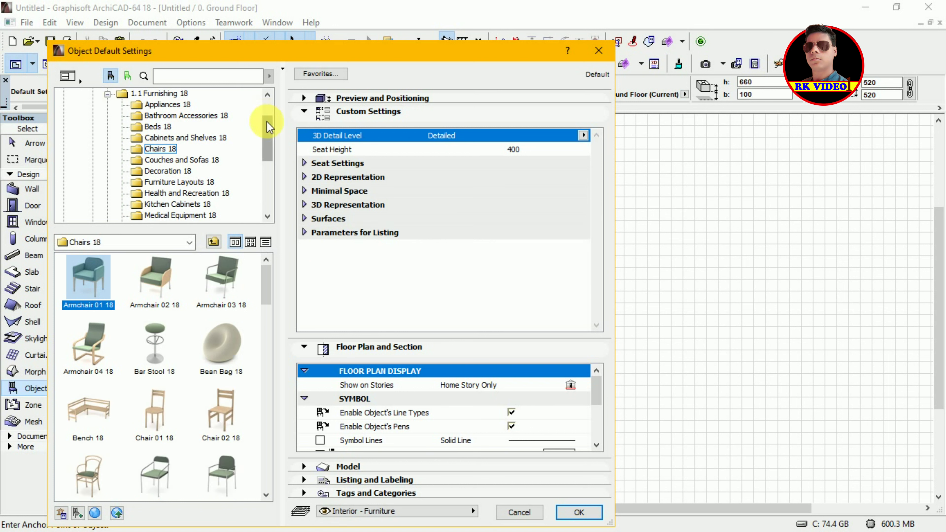
left_click_drag(271, 131, 269, 147)
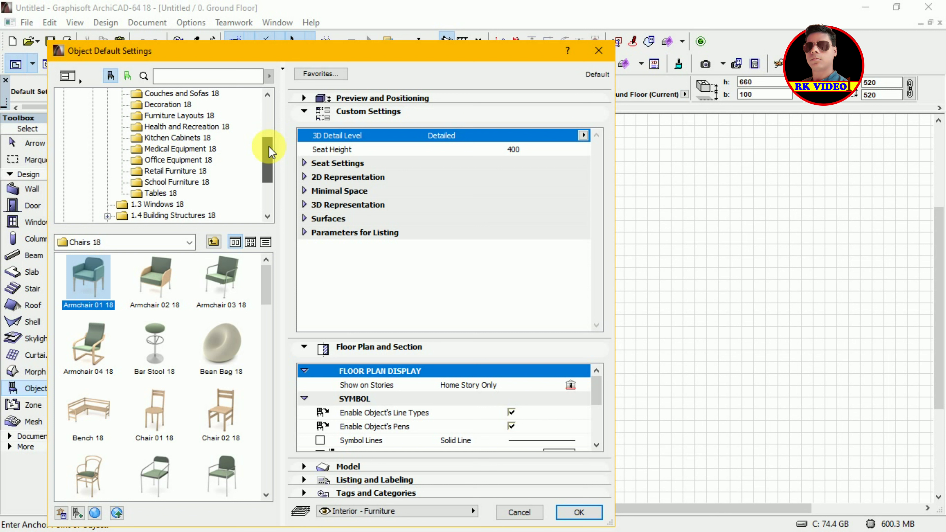
left_click_drag(270, 148, 267, 160)
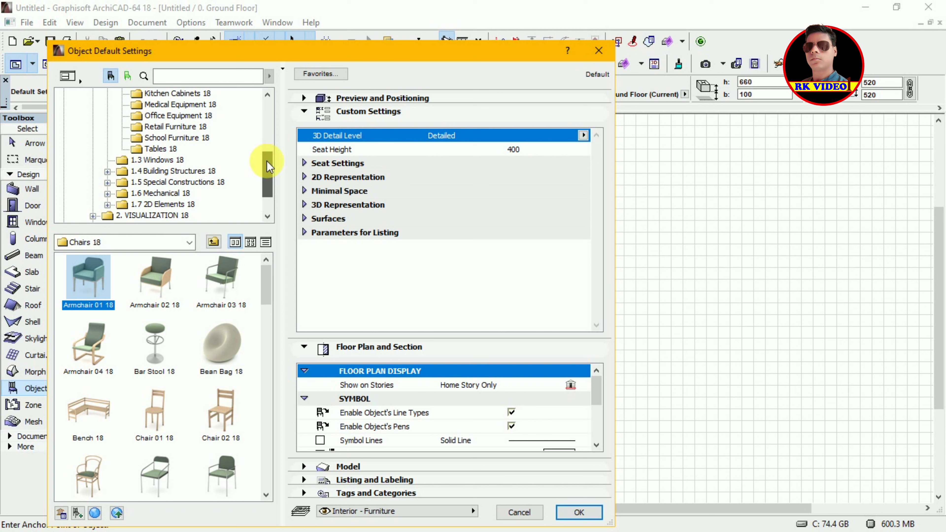
left_click_drag(267, 163, 279, 115)
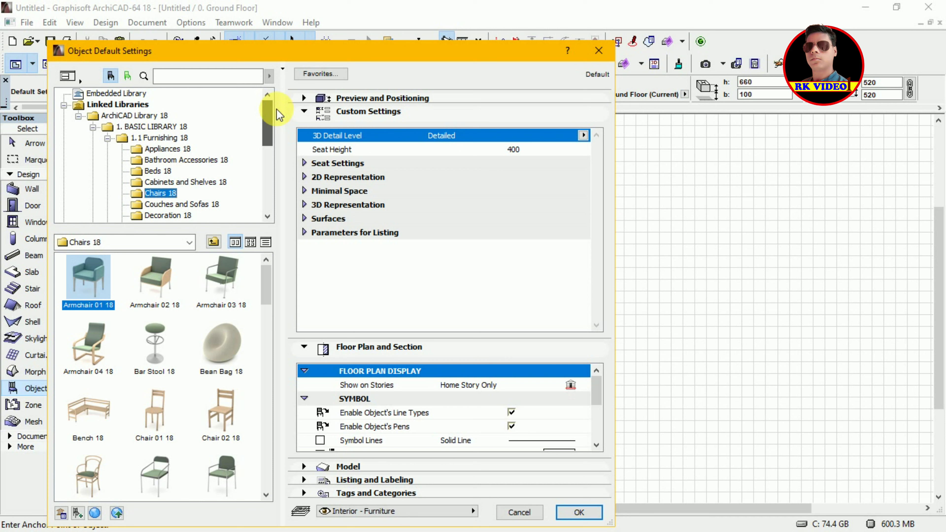
left_click_drag(277, 110, 273, 134)
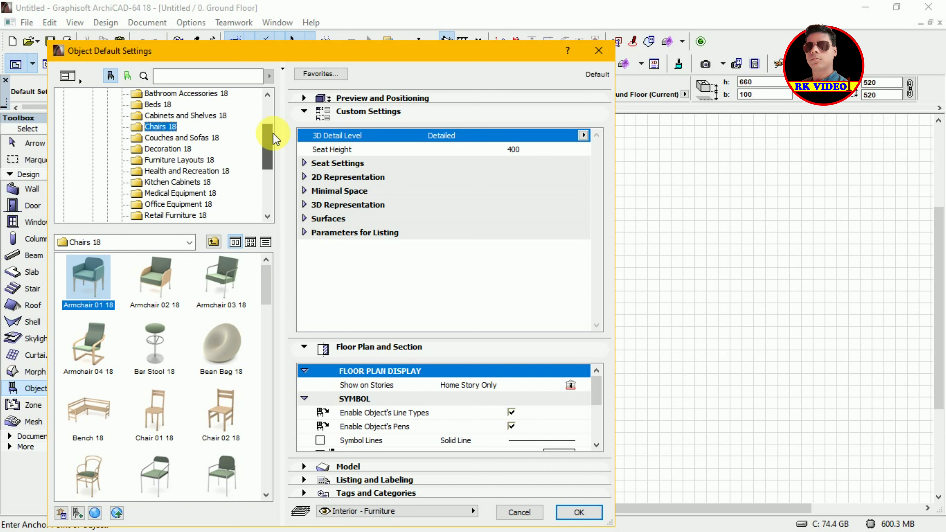
left_click_drag(274, 133, 273, 141)
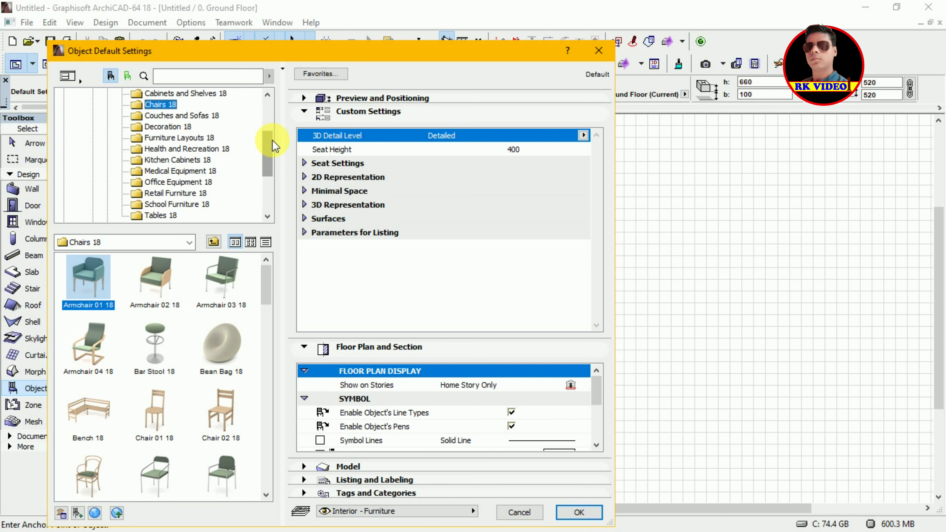
left_click(273, 141)
left_click(179, 138)
Search the library for 'fe', returning 151 parts including fences and Safety Railing 18
left_click(186, 79)
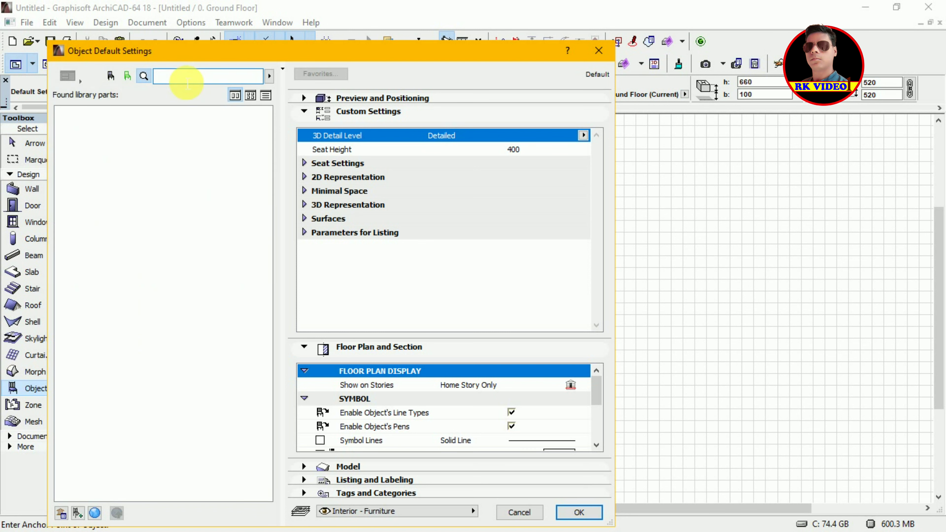
type("fe")
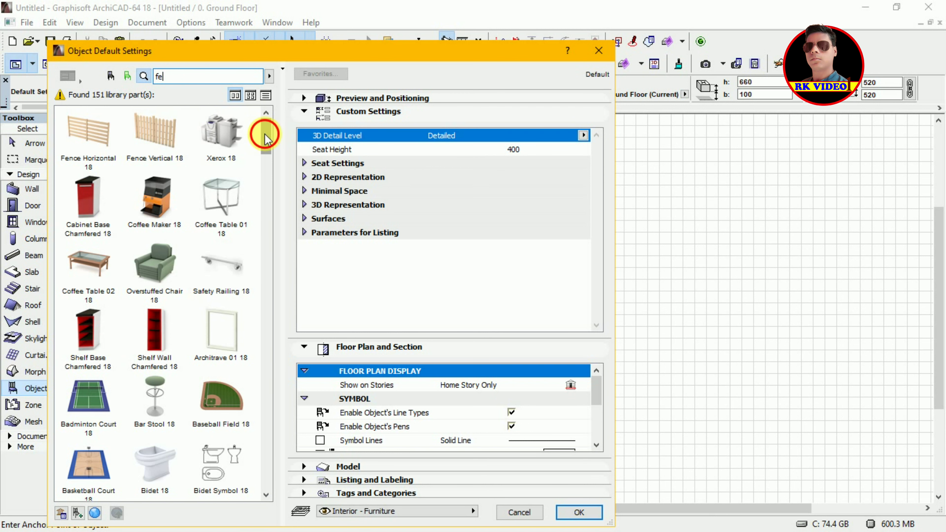
left_click_drag(267, 140, 267, 154)
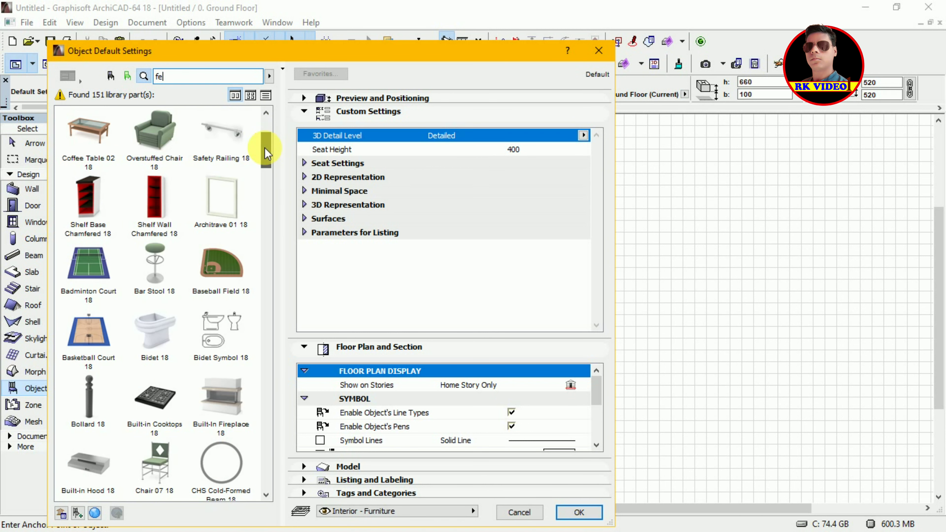
left_click_drag(266, 153, 266, 174)
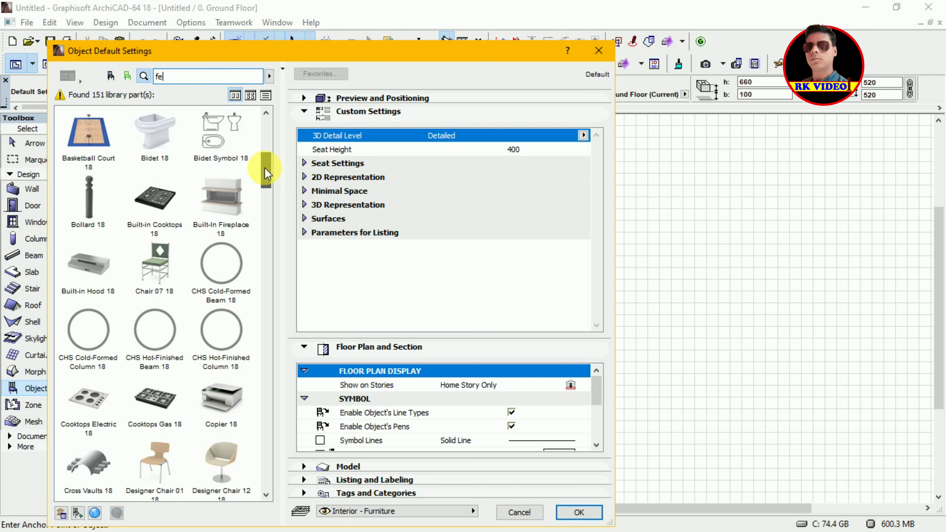
left_click_drag(266, 173, 266, 210)
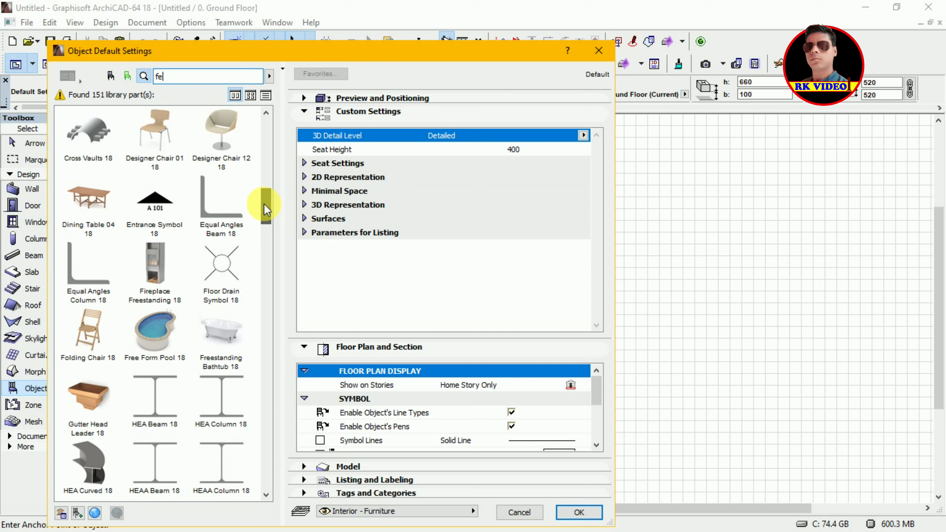
left_click_drag(266, 209, 262, 273)
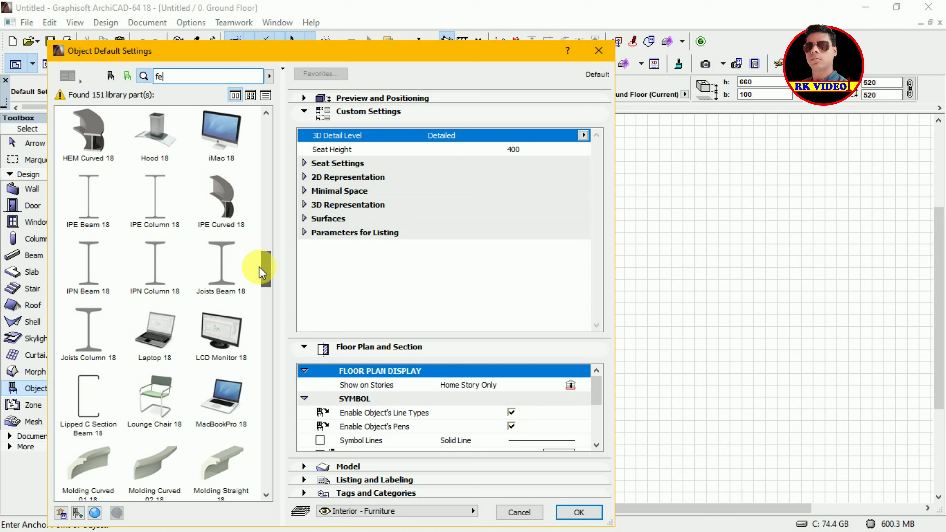
left_click_drag(262, 273, 262, 287)
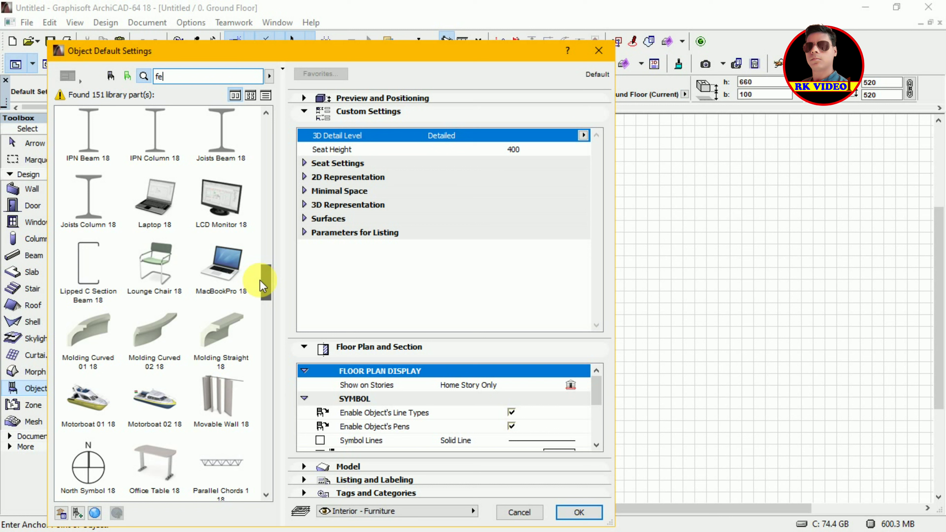
left_click_drag(263, 286, 260, 324)
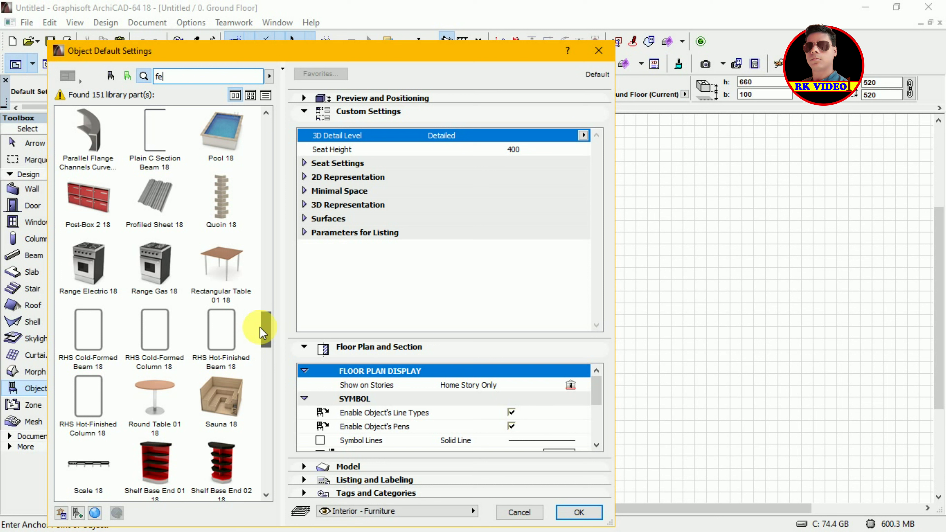
left_click_drag(261, 328, 256, 434)
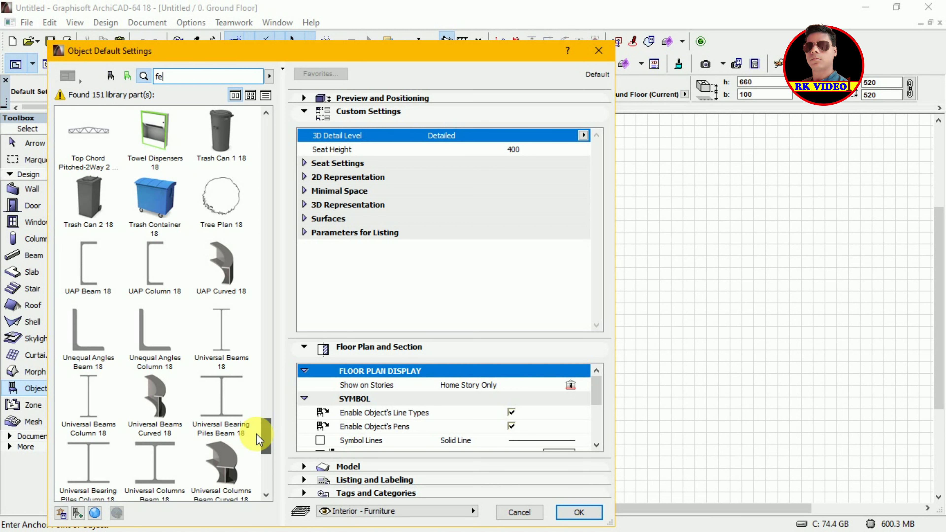
left_click_drag(257, 434, 264, 466)
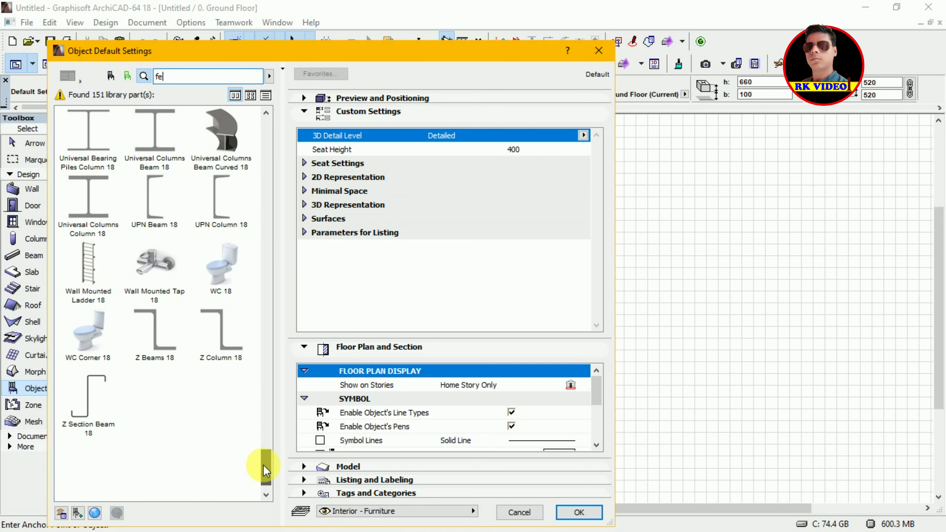
left_click_drag(266, 471, 275, 417)
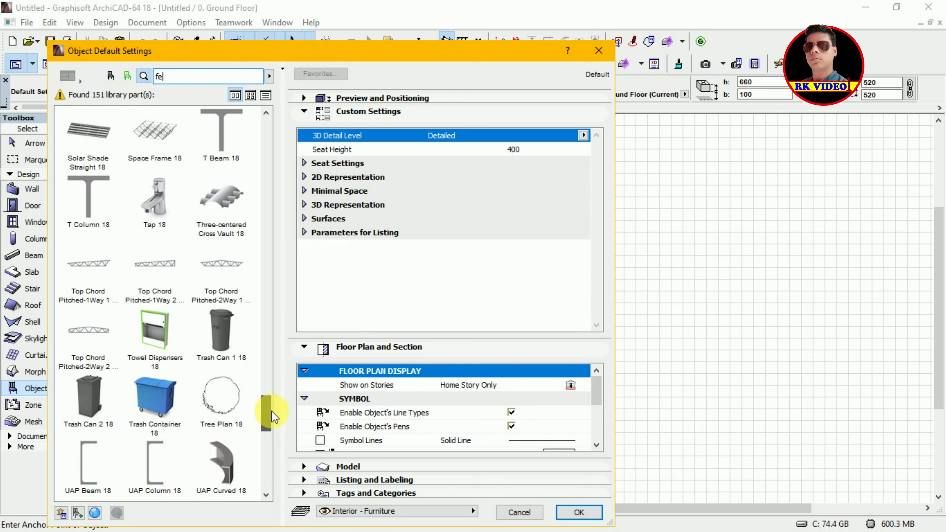
mouse_move(275, 417)
left_mouse_down()
mouse_move(271, 260)
mouse_move(290, 159)
mouse_move(283, 125)
left_mouse_up()
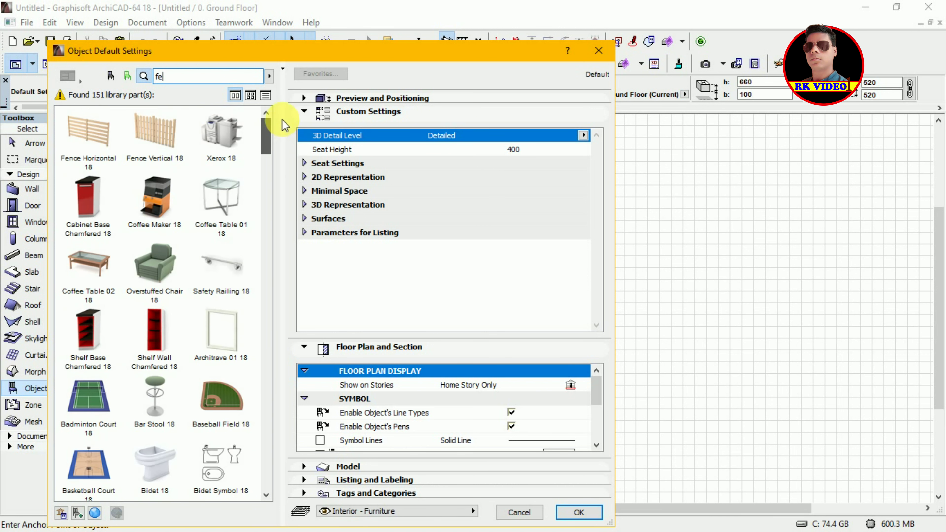
Choose Safety Railing 18 from the search results and confirm the object settings
left_click(141, 150)
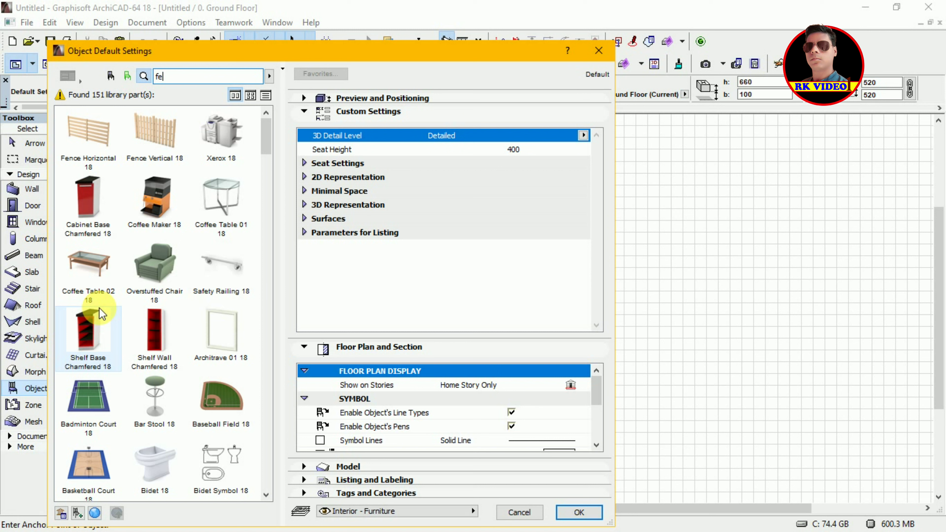
left_click(231, 269)
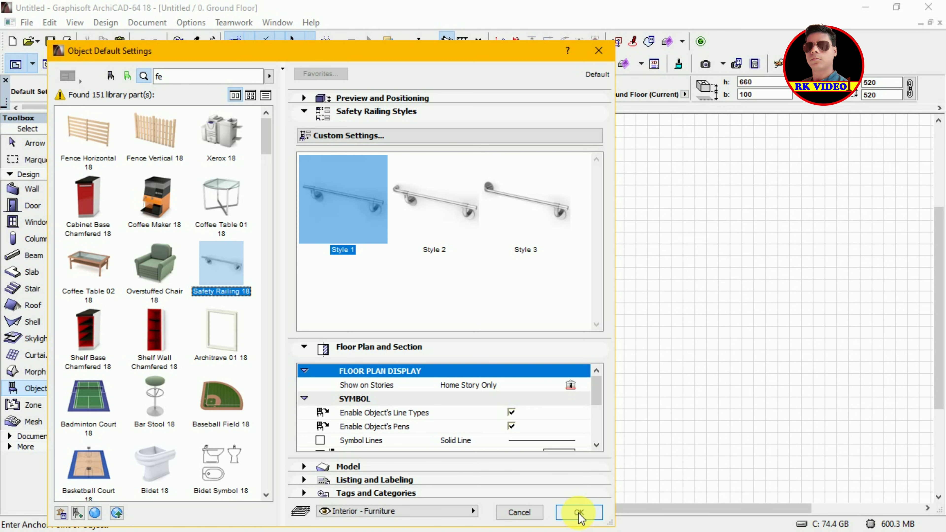
left_click(580, 513)
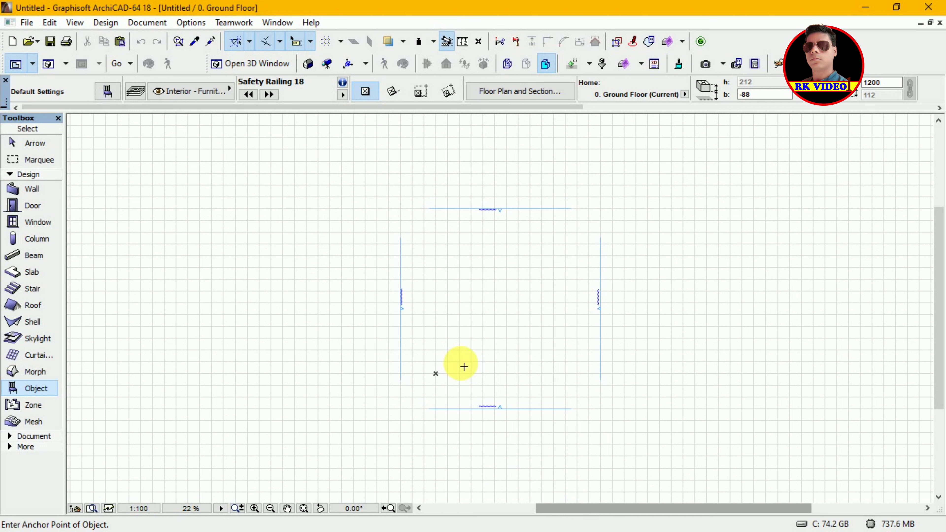
Place a Safety Railing 18 on the plan and zoom in from 22% to 485% on it
left_click(435, 373)
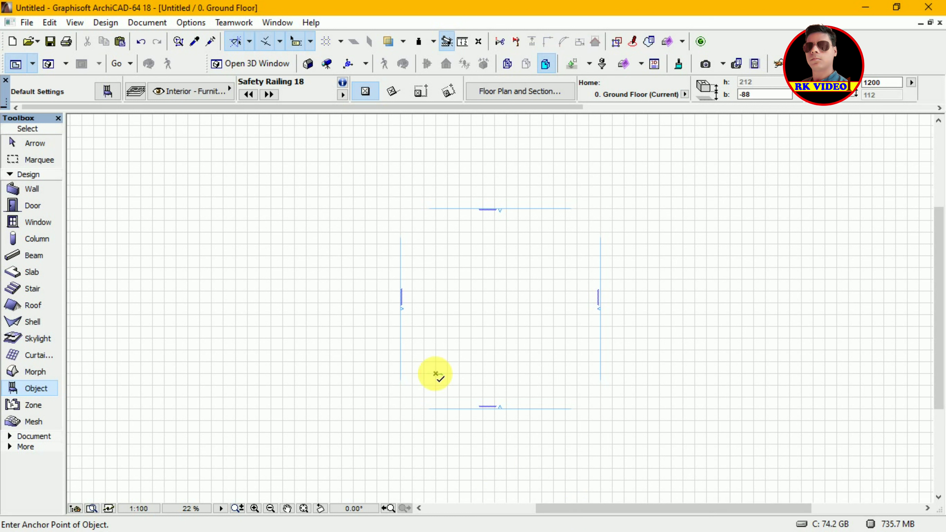
left_click(238, 509)
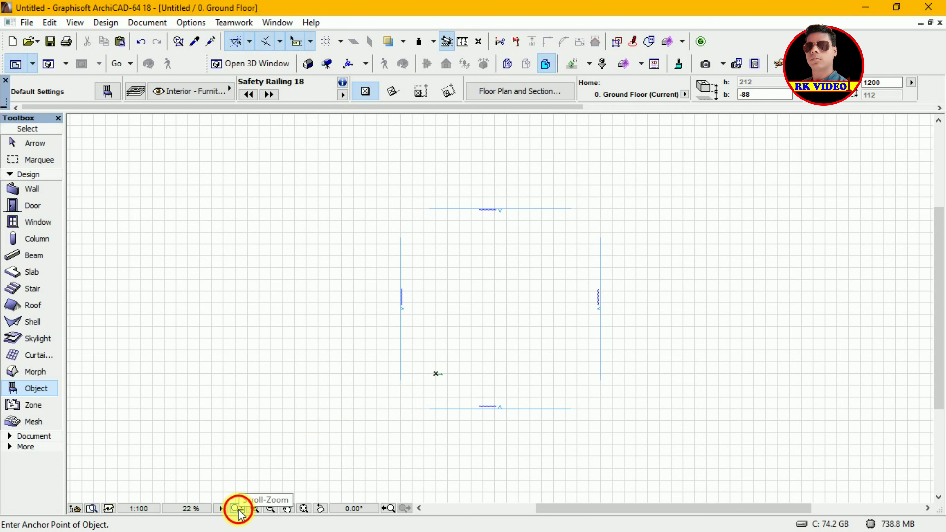
left_click(254, 508)
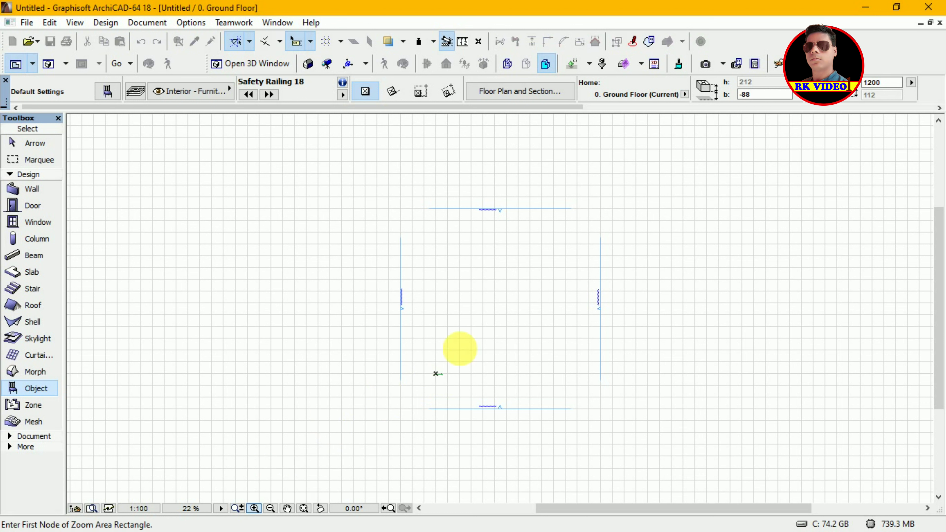
left_click(430, 364)
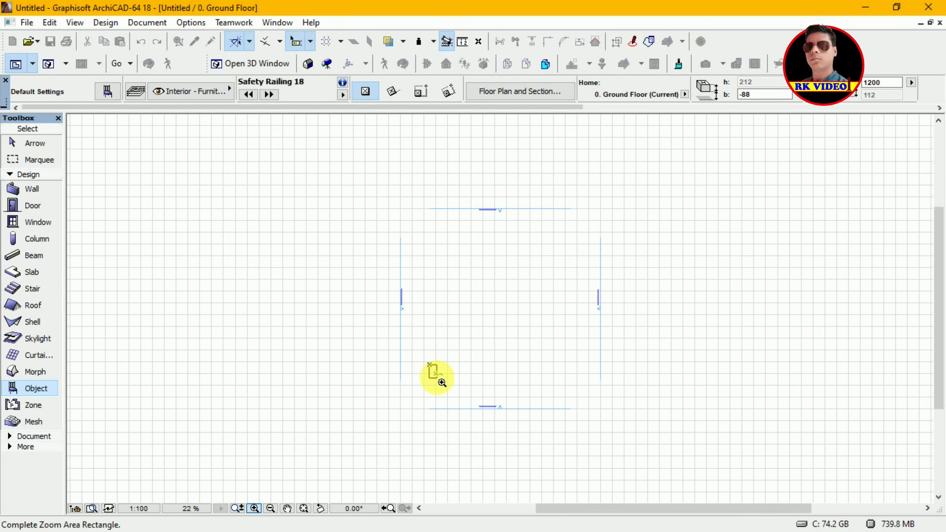
left_click(459, 387)
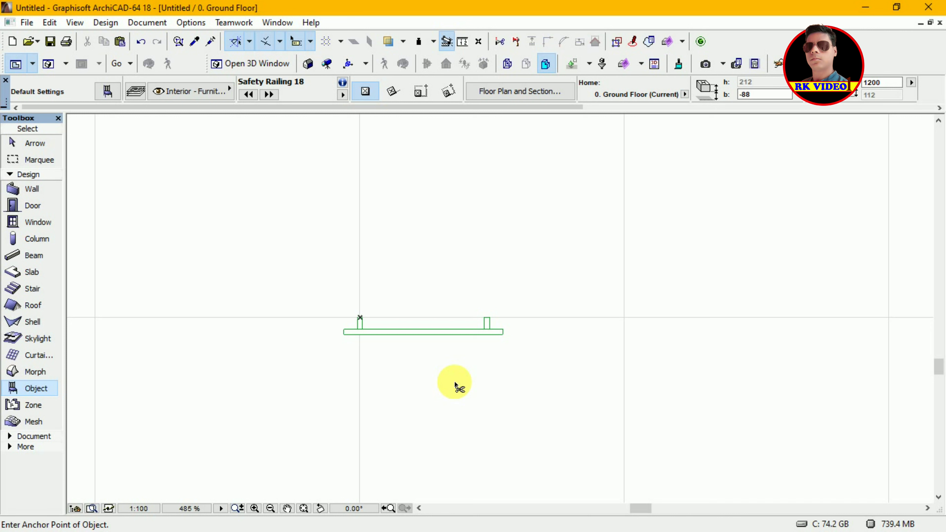
Show the Safety Railing 18 handrail with its curled brackets in the 3D window
key("ctrl+n")
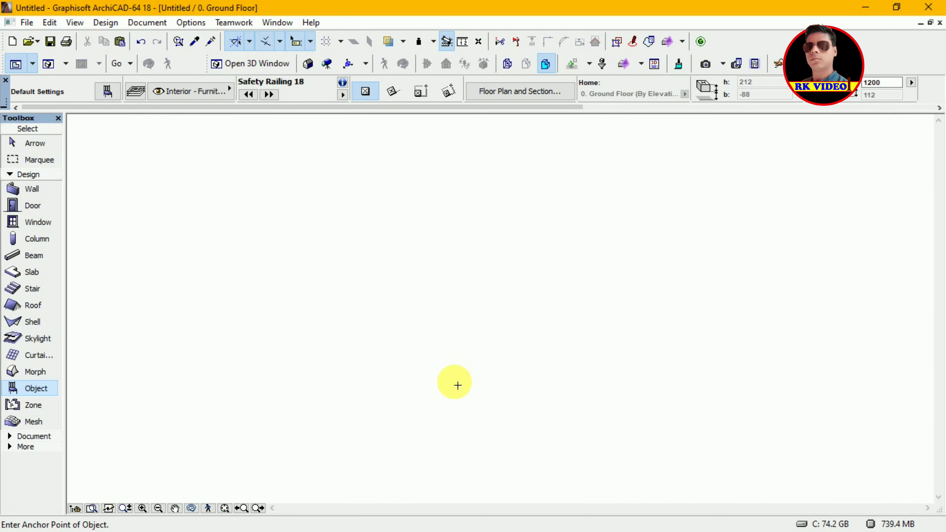
left_click(458, 386)
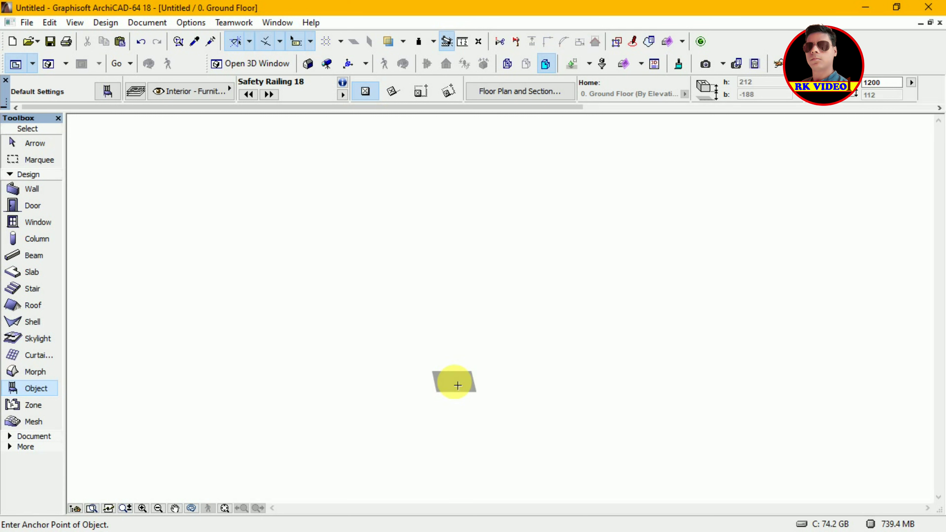
key("F3")
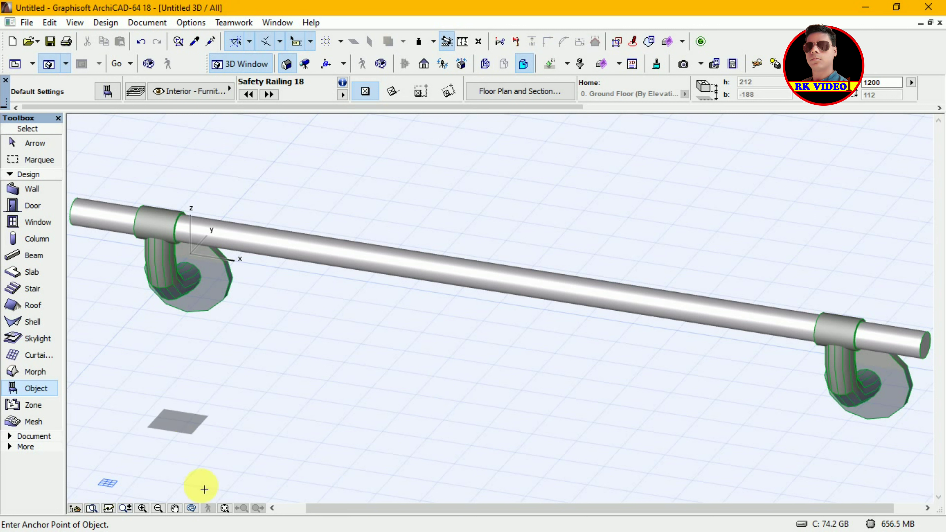
Zoom the 3D view out and pan so the whole railing sits centred
left_click(129, 510)
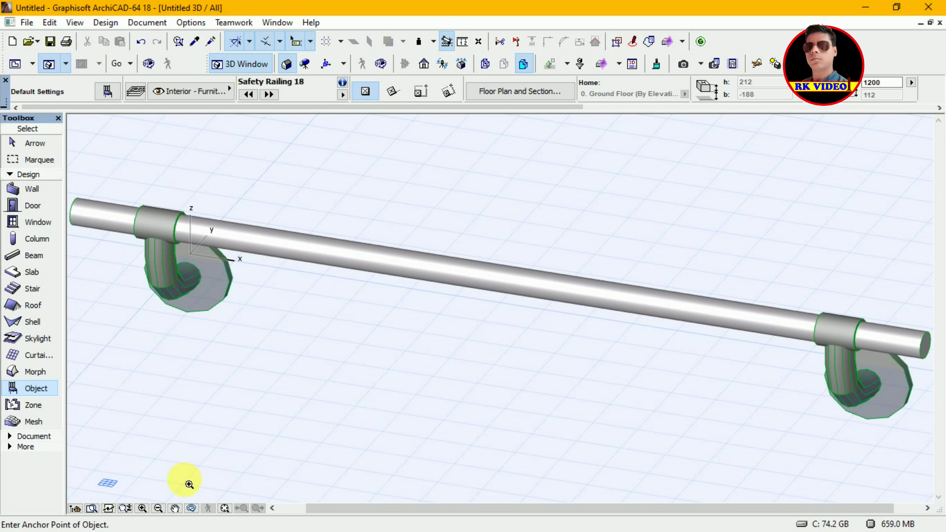
left_click(127, 510)
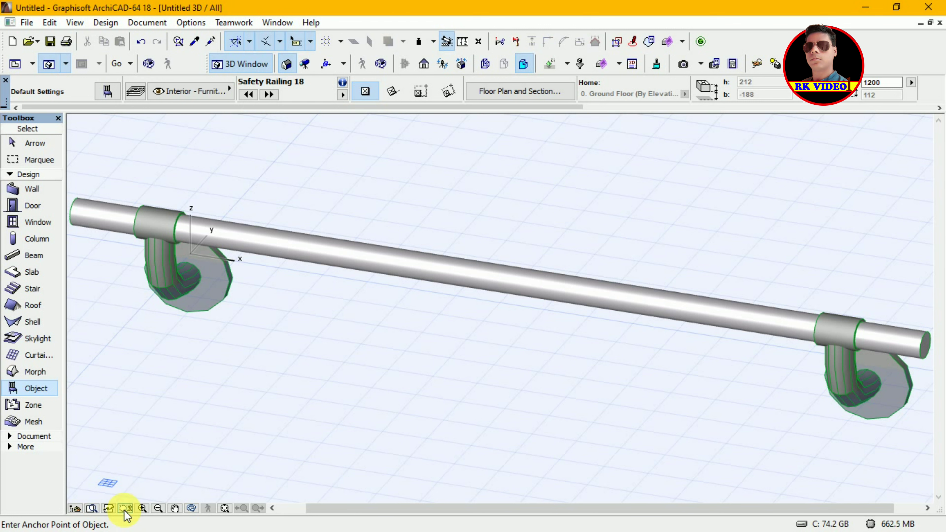
left_click_drag(901, 211, 801, 230)
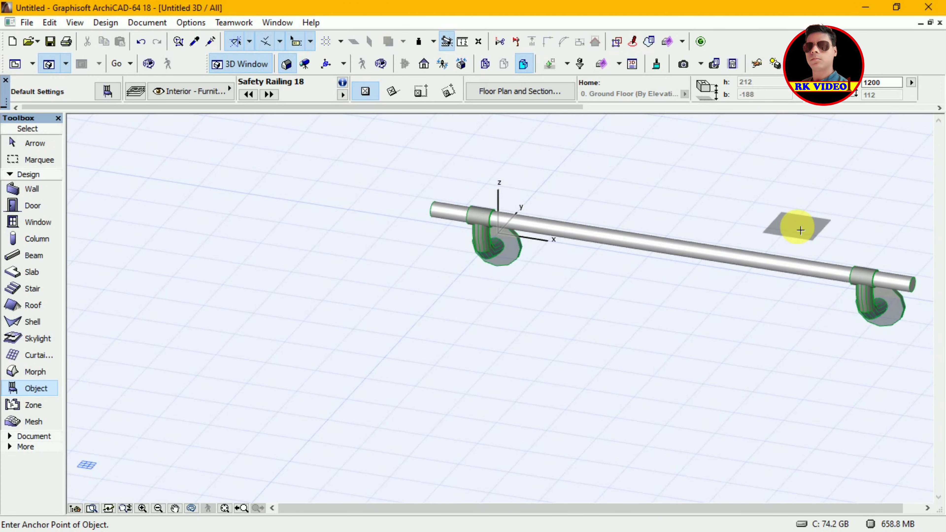
left_click(176, 509)
left_click_drag(662, 271, 512, 317)
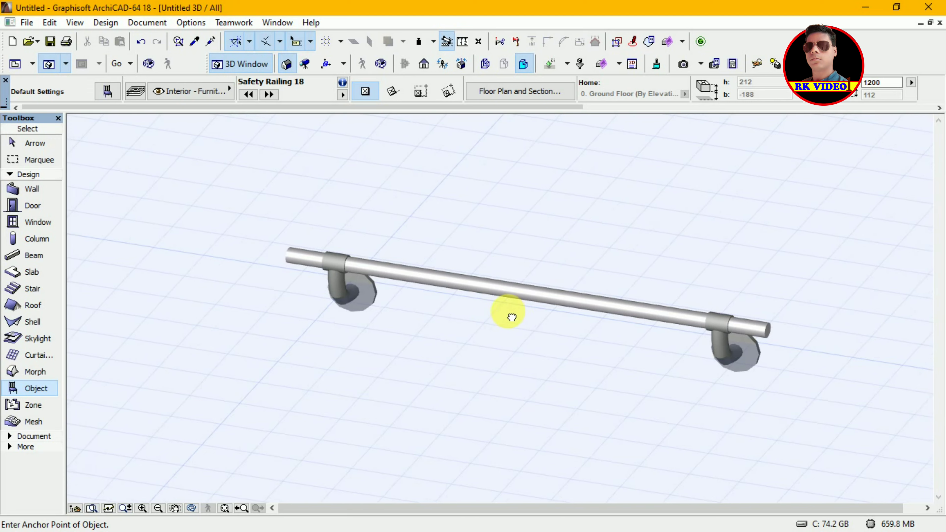
left_click_drag(512, 318, 484, 321)
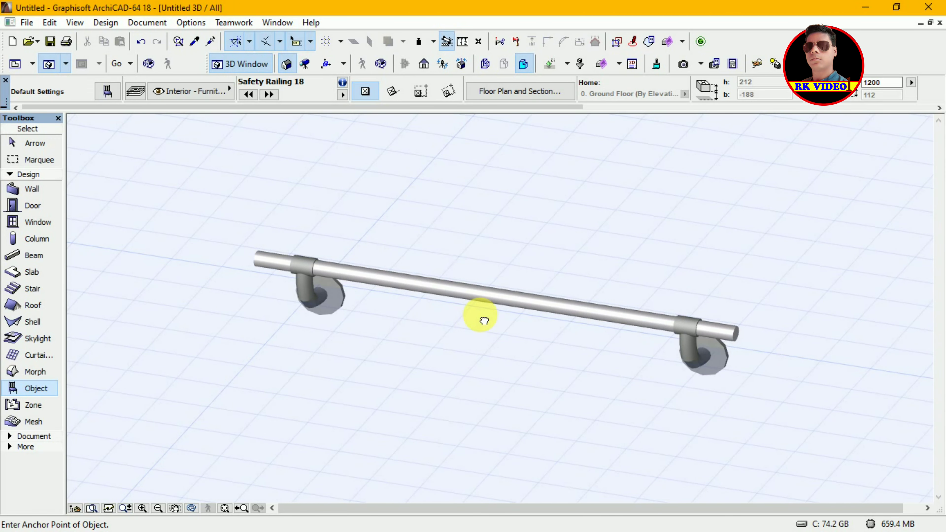
key("Escape")
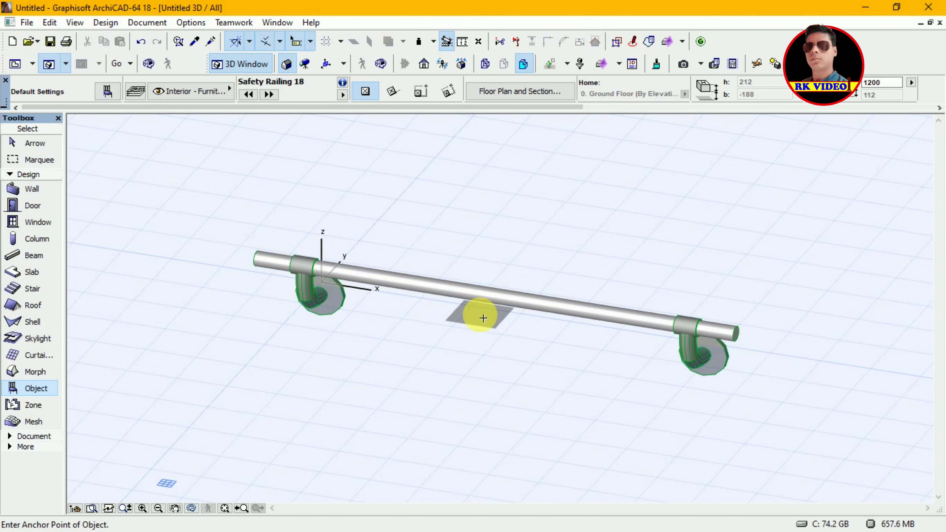
Orbit the 3D view slightly to see the railing from another angle
key("o")
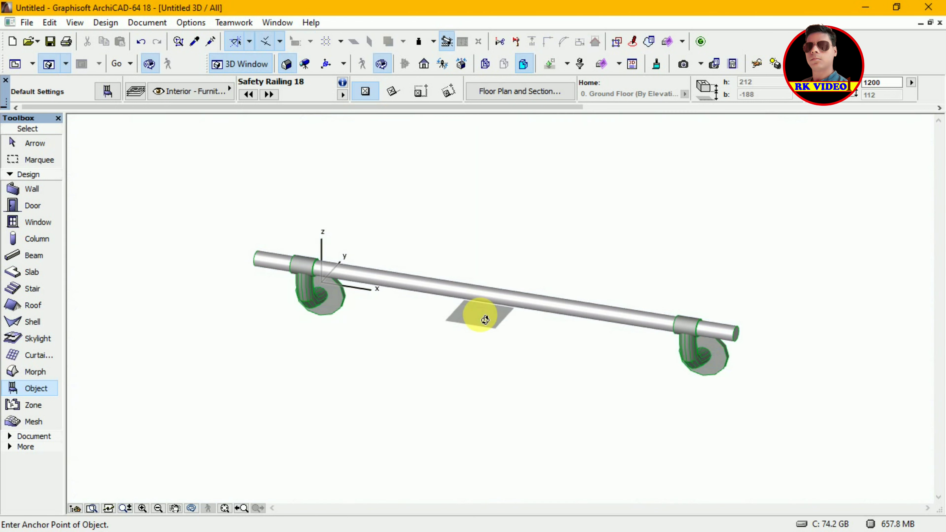
mouse_move(518, 260)
left_mouse_down()
mouse_move(541, 295)
mouse_move(539, 237)
mouse_move(397, 205)
mouse_move(317, 226)
mouse_move(359, 274)
mouse_move(461, 279)
mouse_move(532, 300)
mouse_move(526, 275)
mouse_move(539, 254)
mouse_move(520, 233)
mouse_move(507, 237)
left_mouse_up()
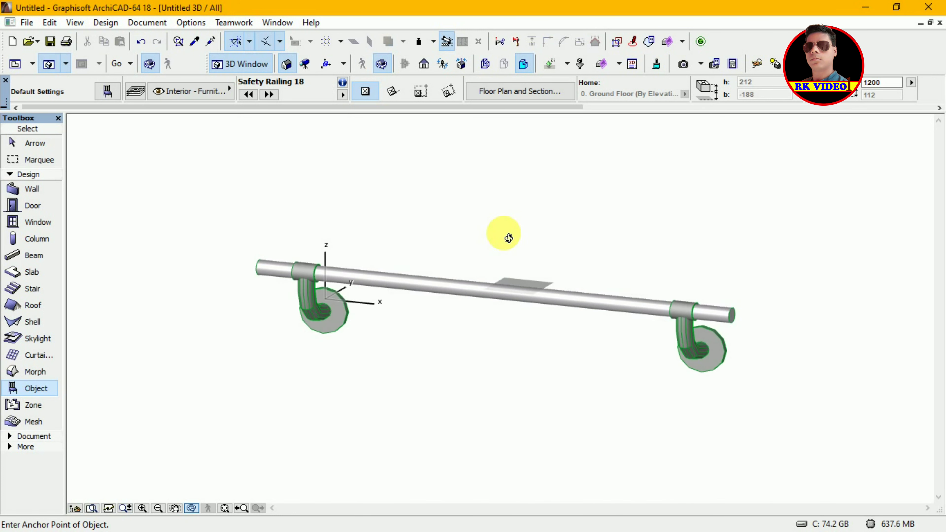
key("Escape")
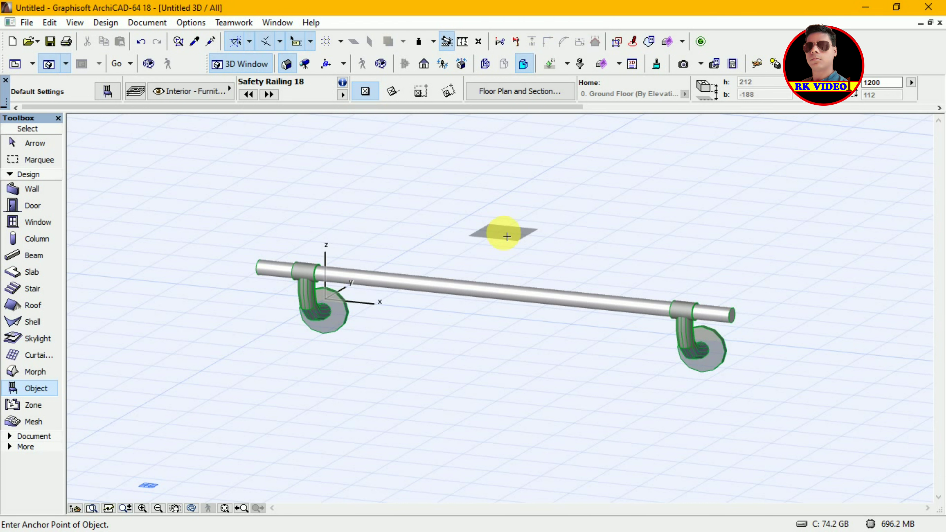
On the floor plan, select the Safety Railing 18 and convert it to morphs
key("F2")
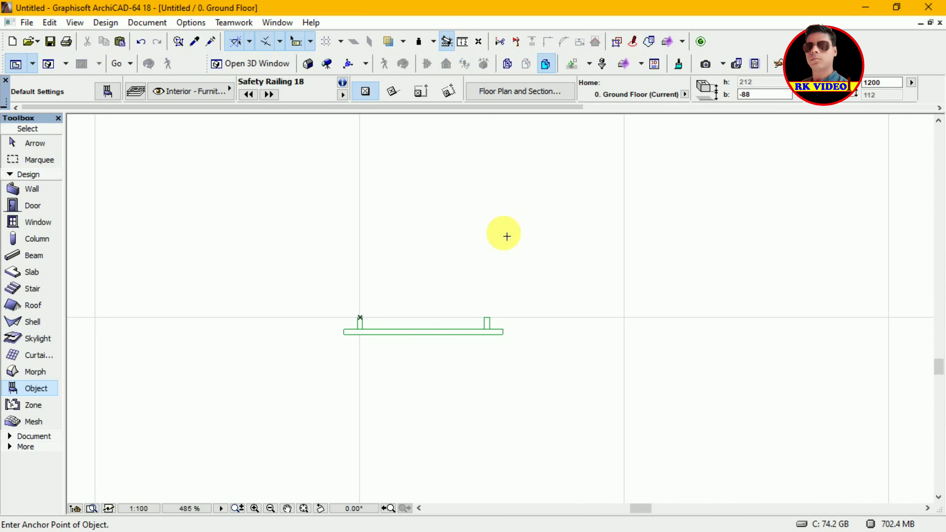
key("Escape")
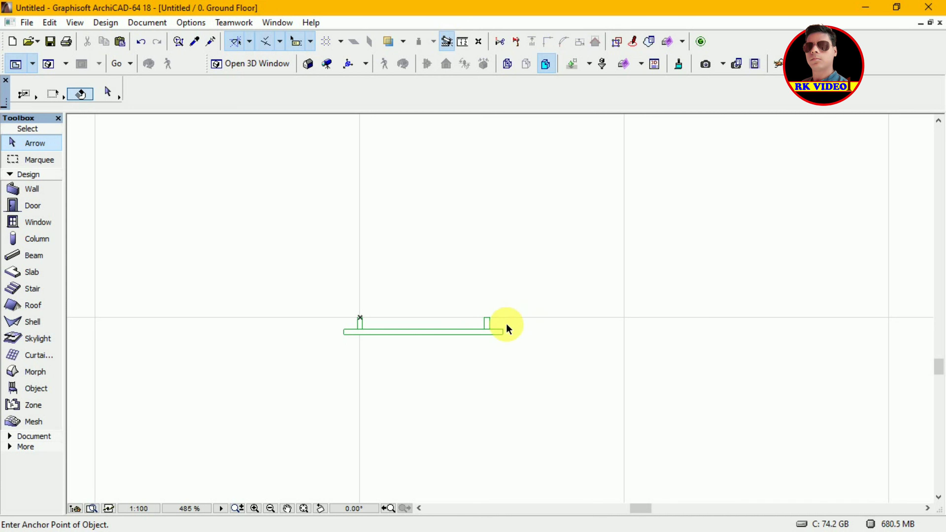
left_click(506, 333)
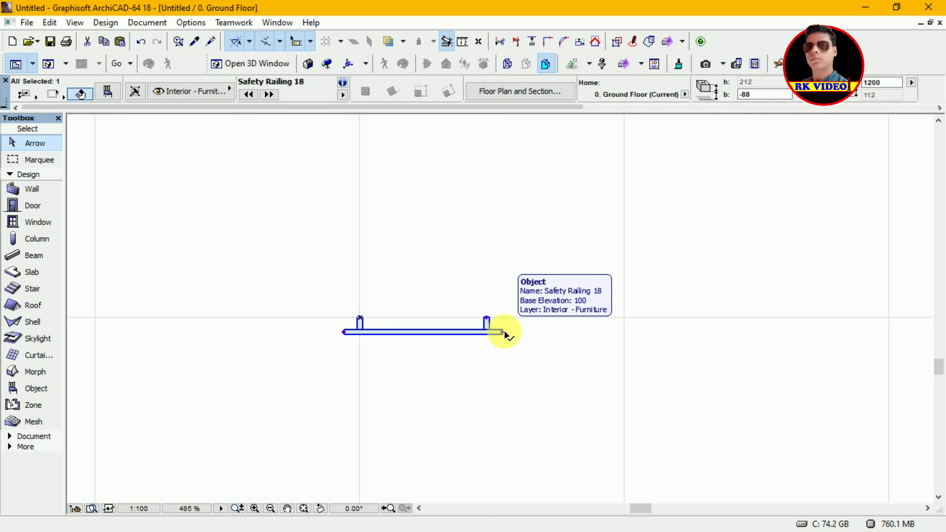
right_click(451, 330)
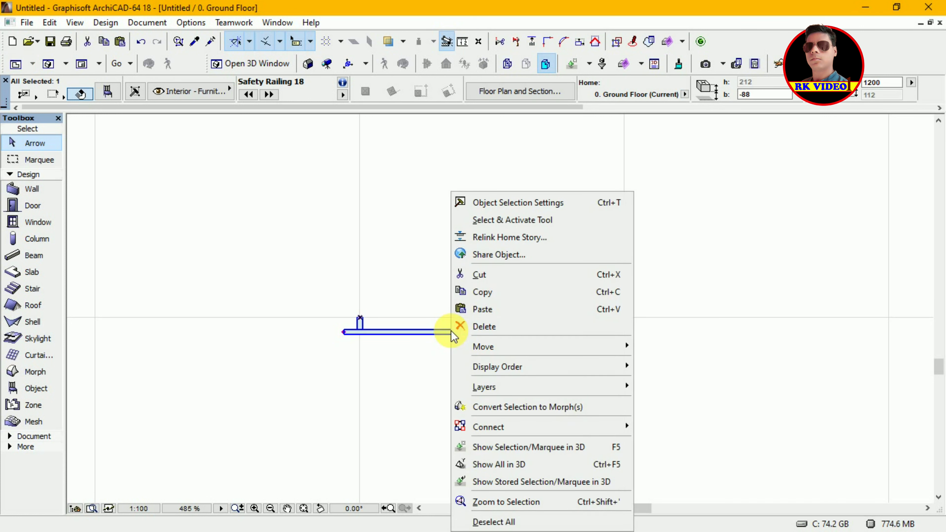
left_click(501, 410)
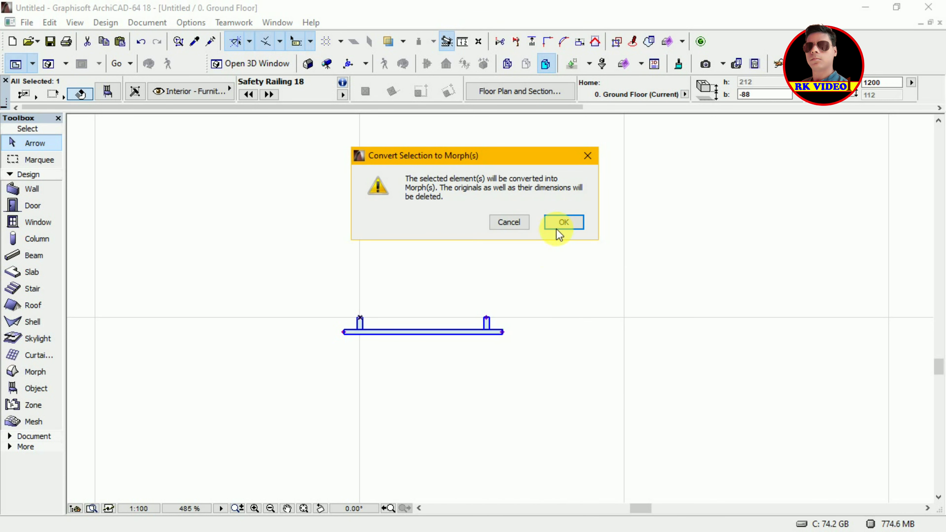
left_click(569, 223)
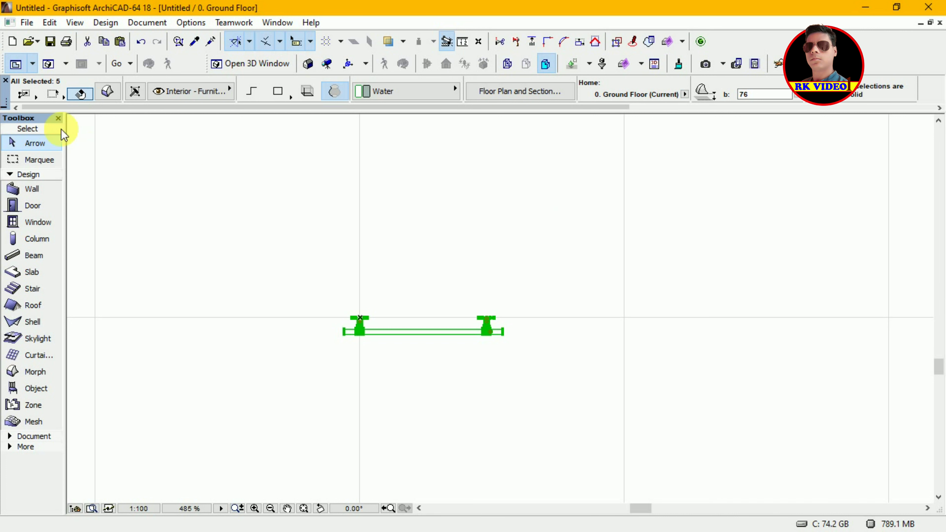
Override the five morphs' surface with Paint - Cadmium Yellow, including custom faces
left_click(107, 93)
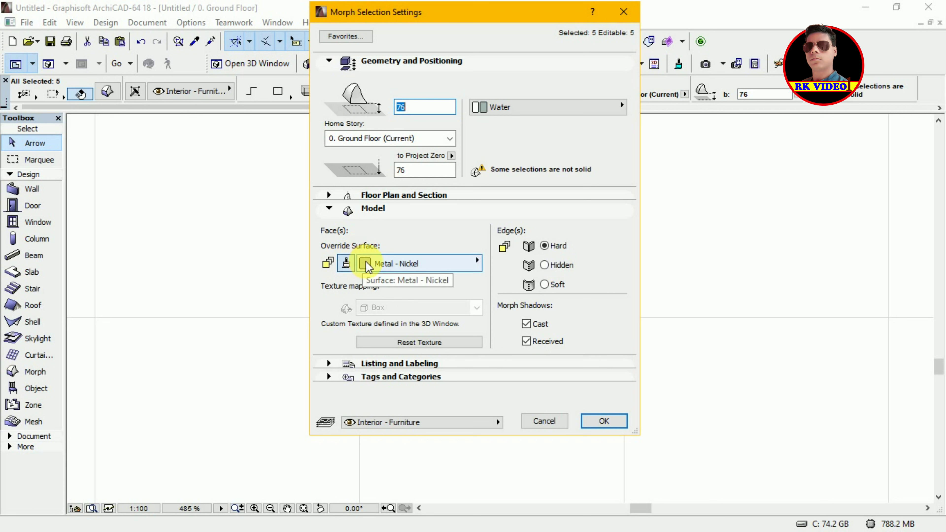
left_click(477, 263)
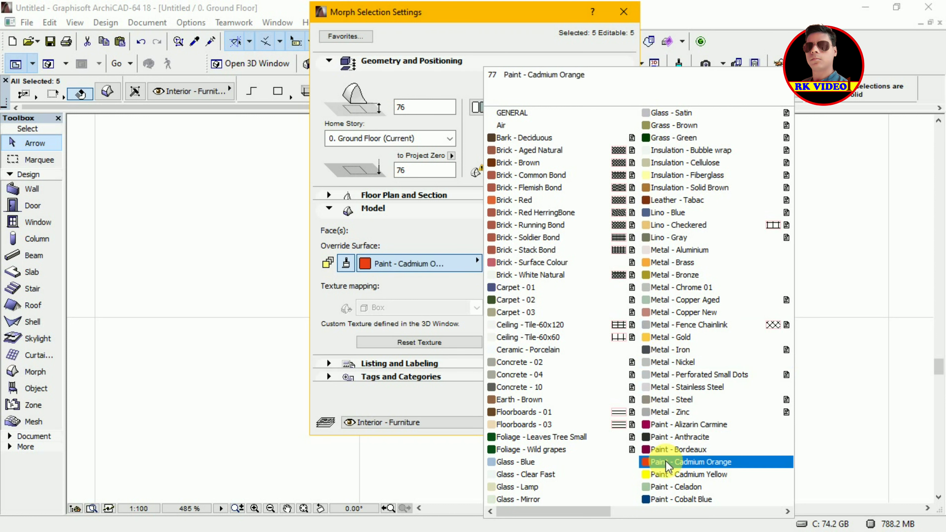
left_click(666, 471)
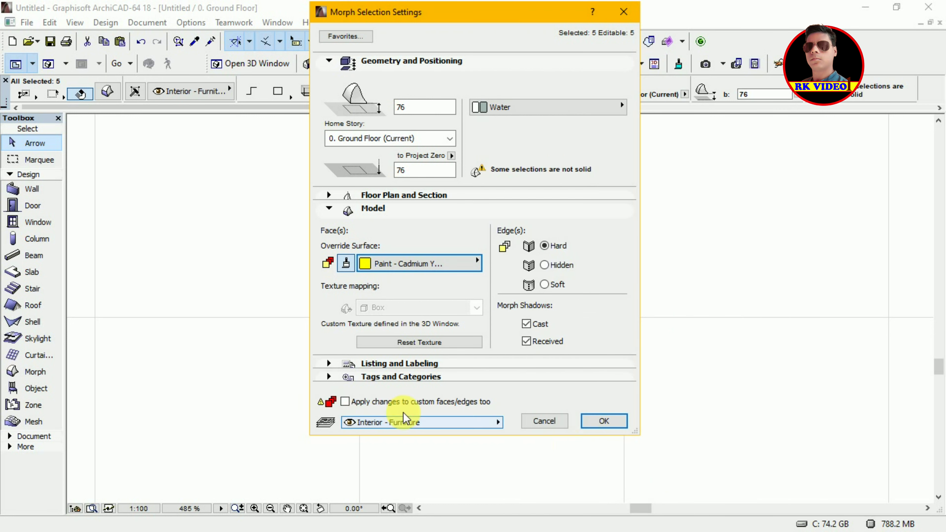
left_click(346, 402)
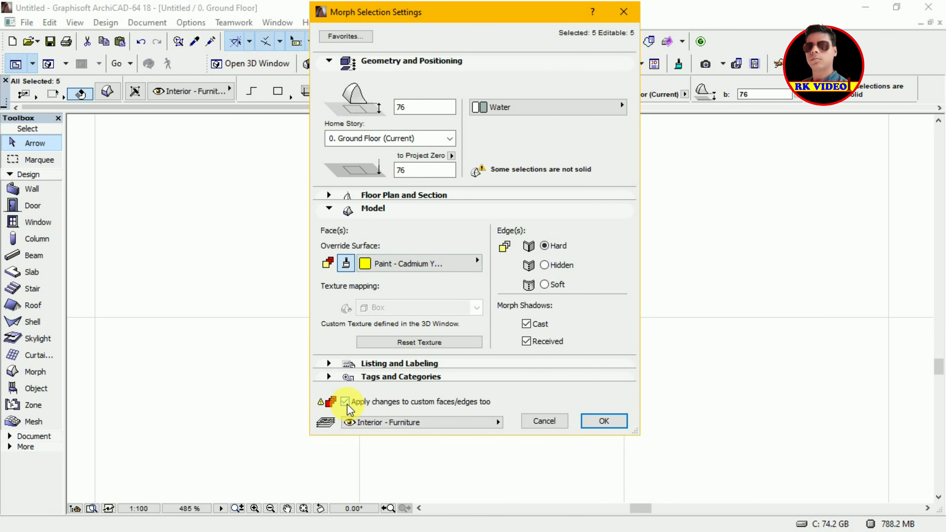
left_click(600, 422)
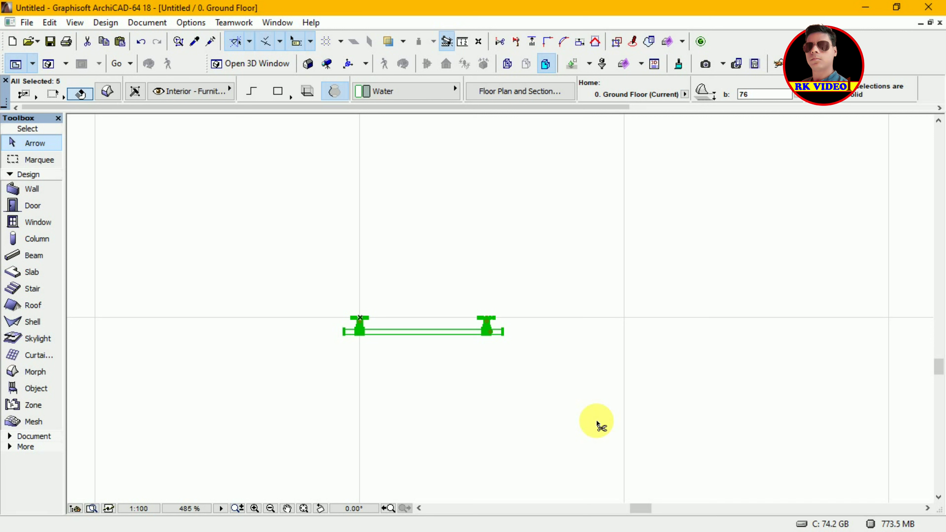
Show the yellow railing in the 3D window and orbit it to another angle
key("F3")
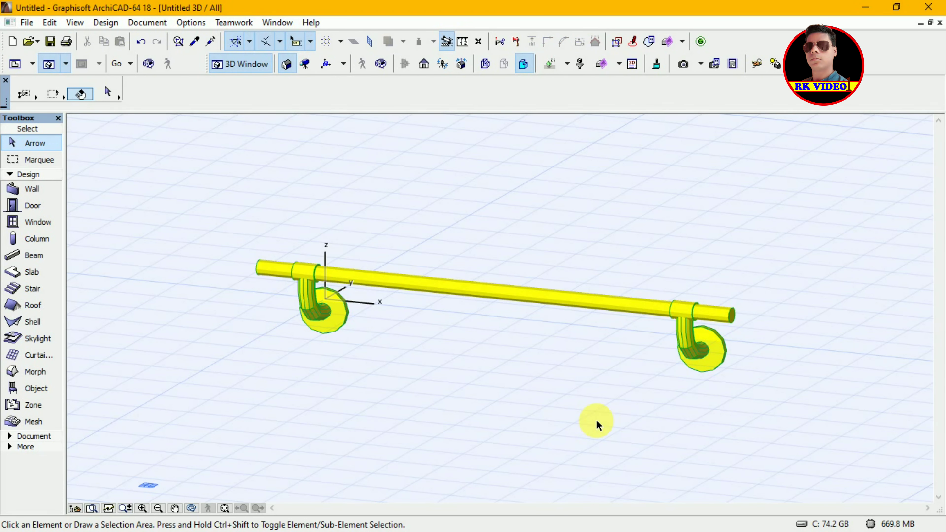
key("o")
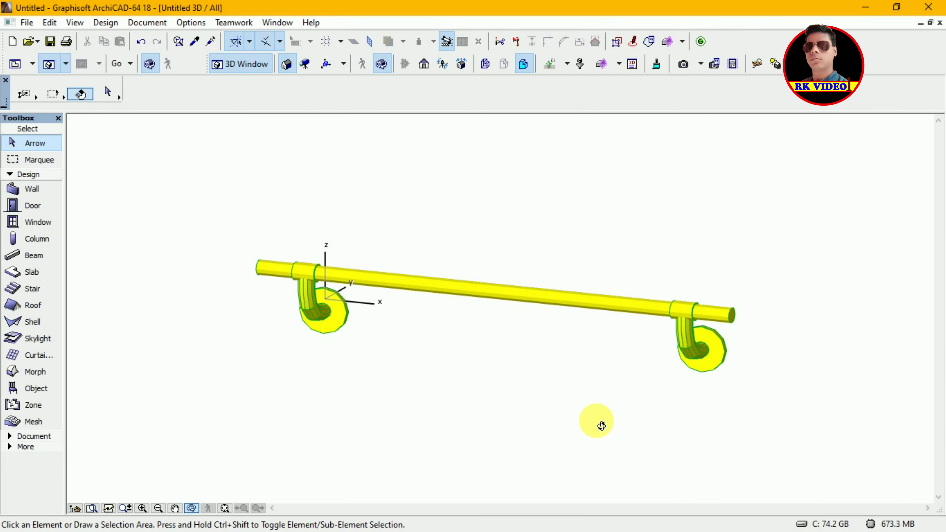
mouse_move(785, 275)
left_mouse_down()
mouse_move(770, 311)
mouse_move(733, 336)
mouse_move(743, 301)
mouse_move(734, 263)
left_mouse_up()
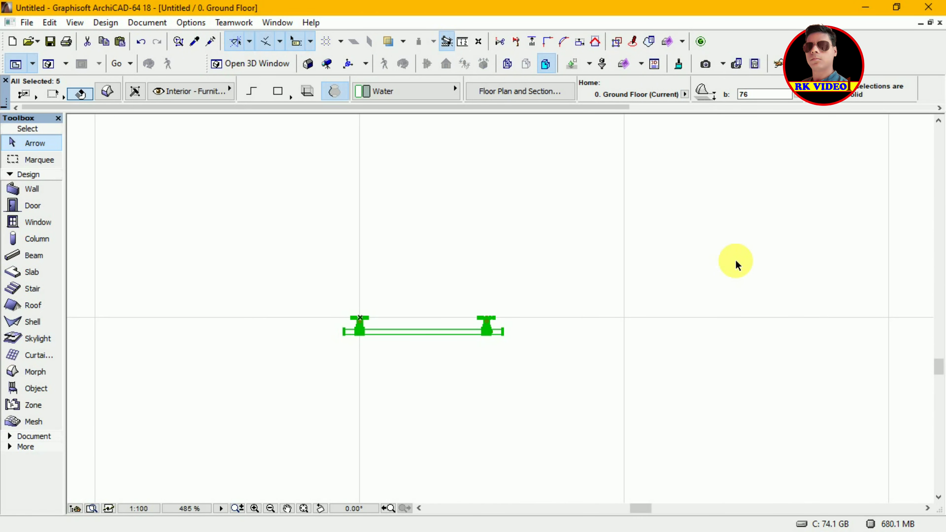
Float the ground-floor plan, fit it, zoom in on the green railing, and deselect
left_click(930, 23)
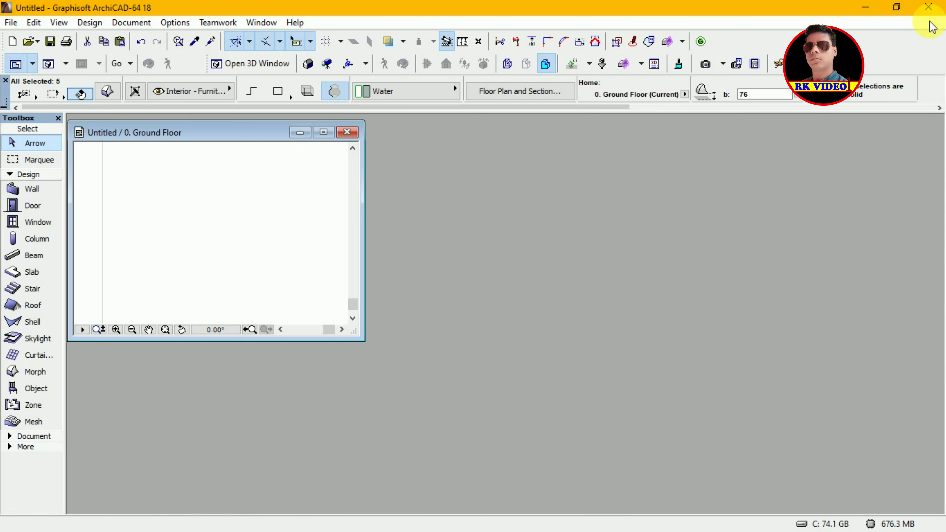
left_click(165, 330)
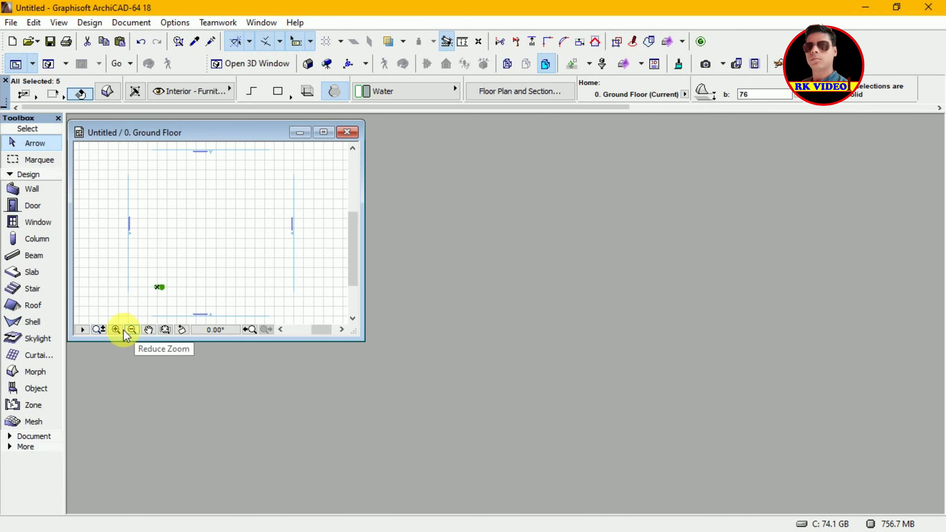
left_click(116, 330)
left_click(153, 285)
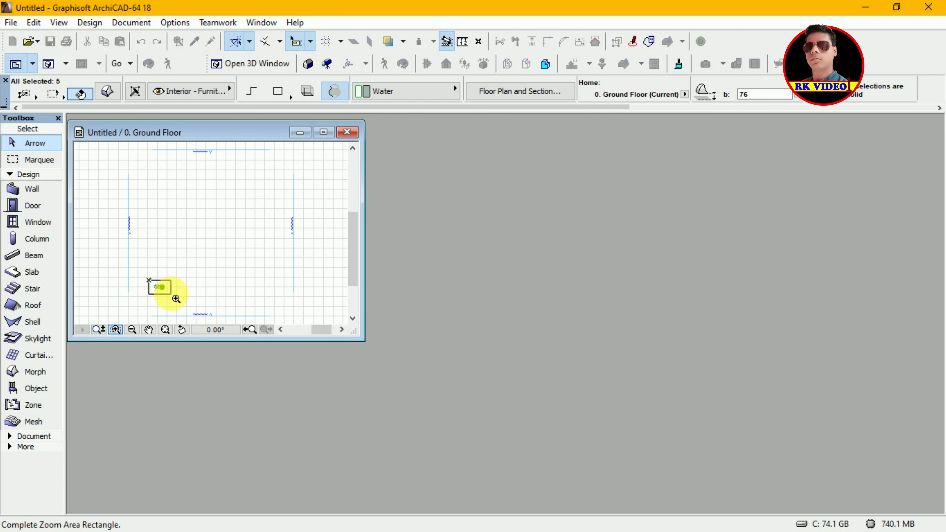
left_click(172, 294)
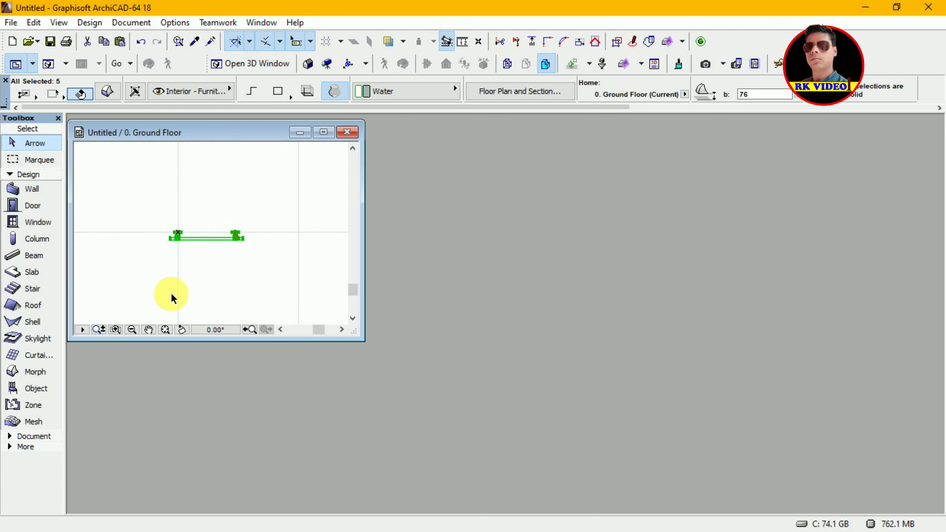
left_click(240, 269)
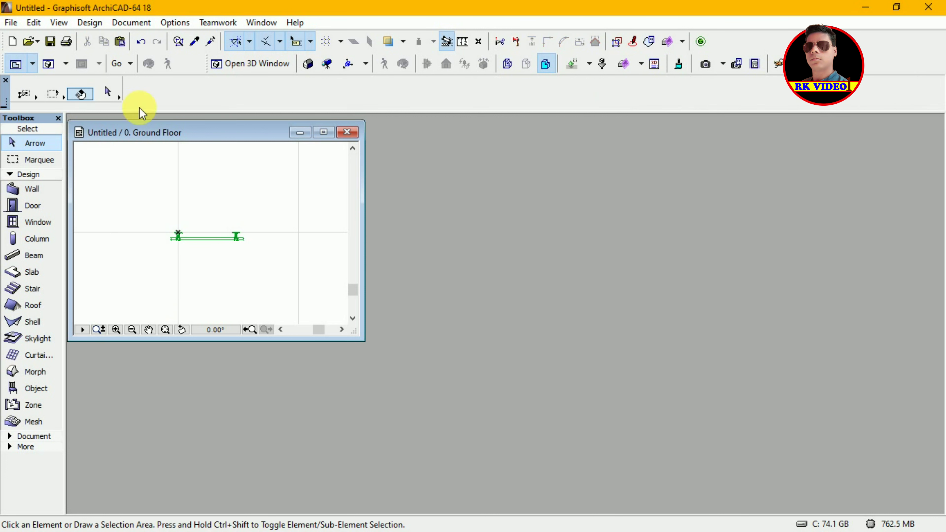
Create a new blank library object, Untitled-1, via File > Libraries and Objects
left_click(11, 23)
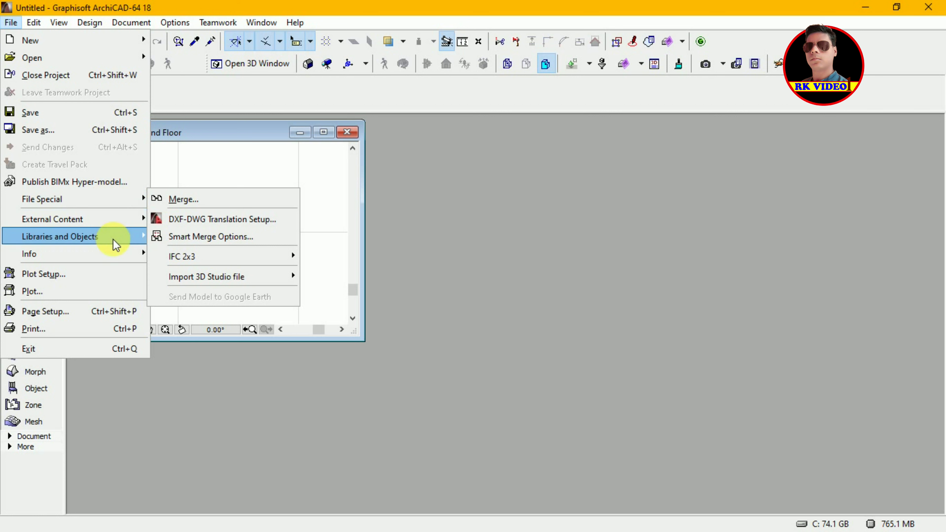
mouse_move(60, 236)
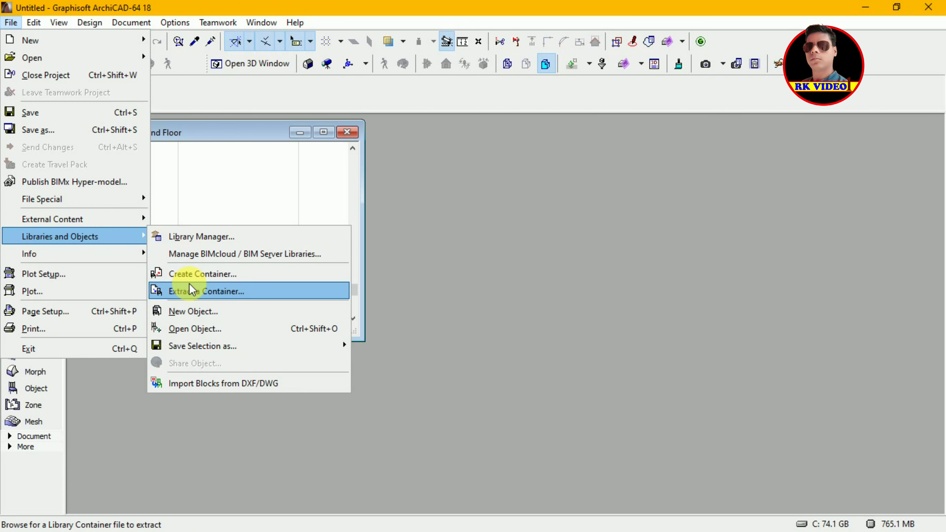
left_click(184, 311)
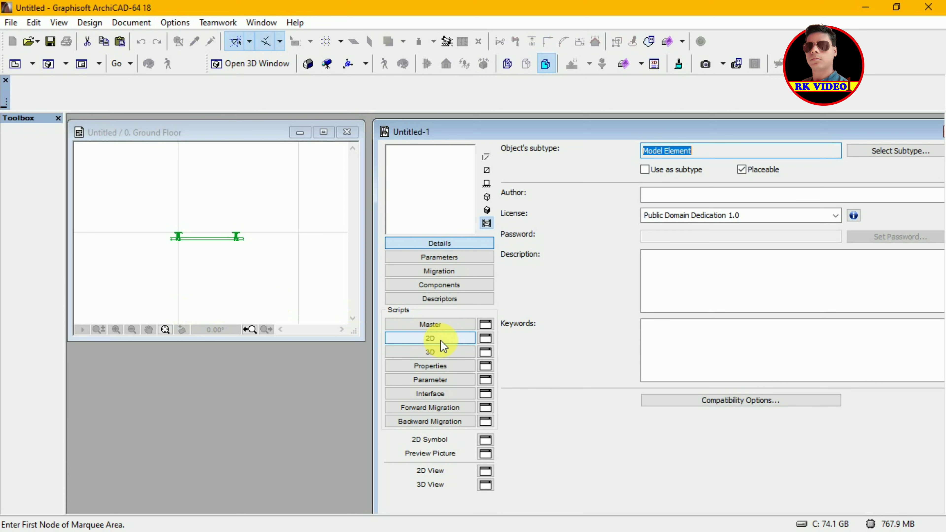
Open Untitled-1's empty 3D script and reactivate the ground-floor plan window
left_click(432, 353)
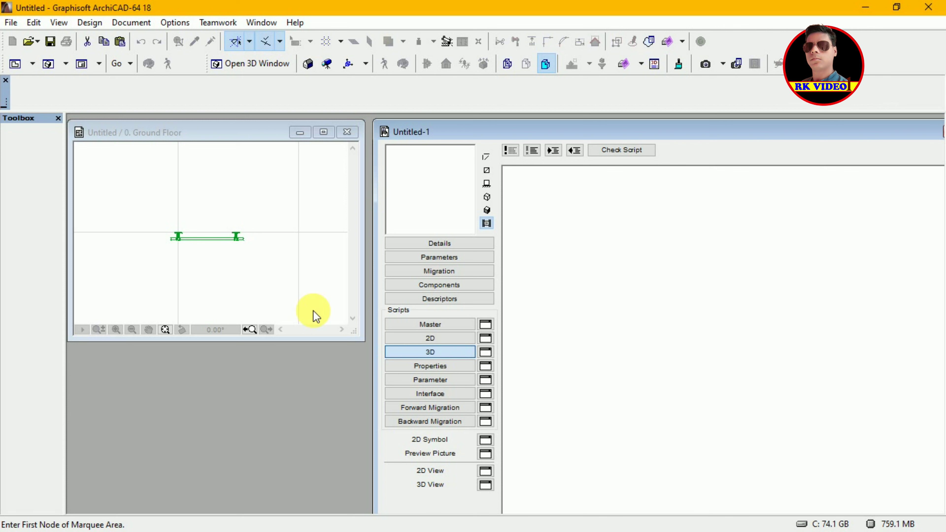
left_click(166, 226)
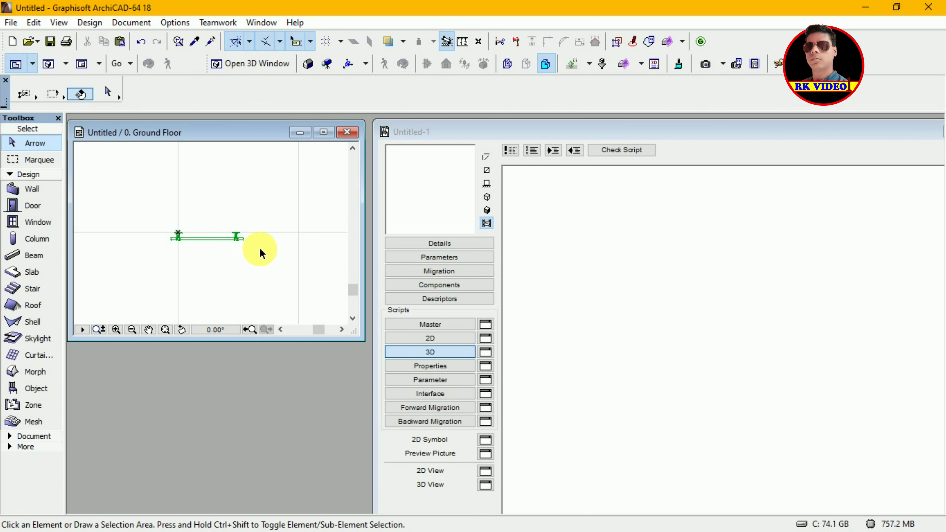
Marquee-select the five railing elements and drop them into the 3D script as GDL code
left_click(167, 217)
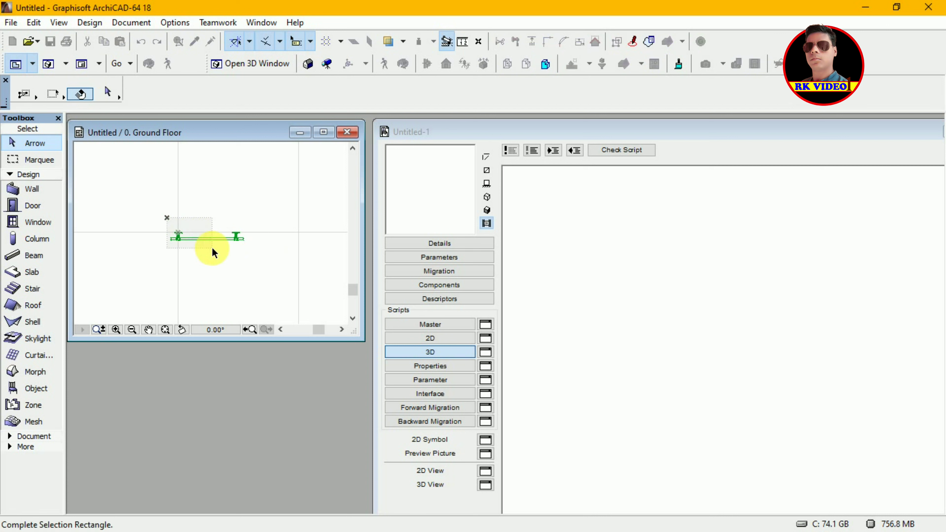
left_click(271, 257)
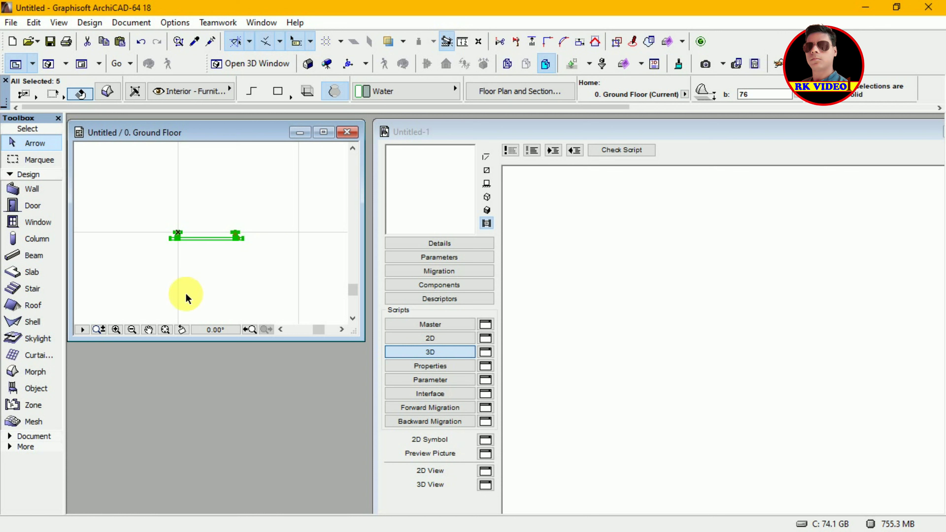
left_click(237, 235)
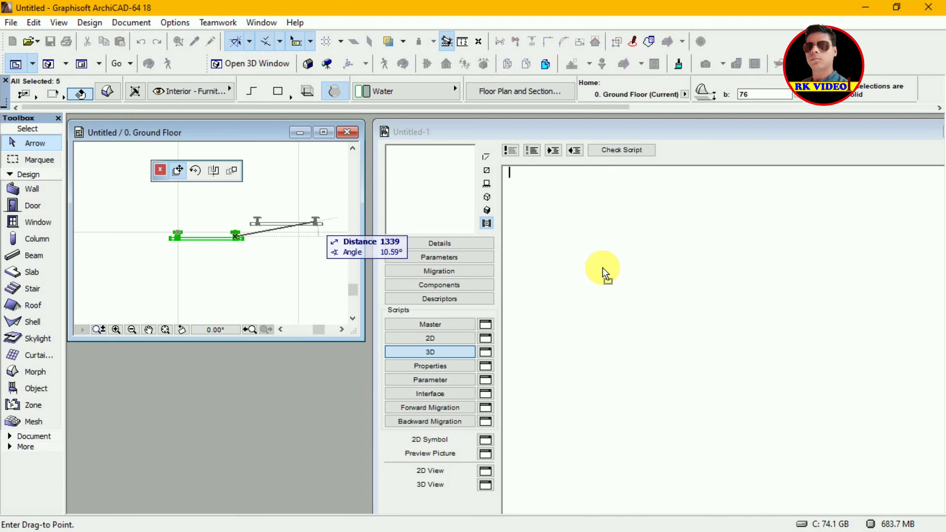
key("ctrl+v")
key("Escape")
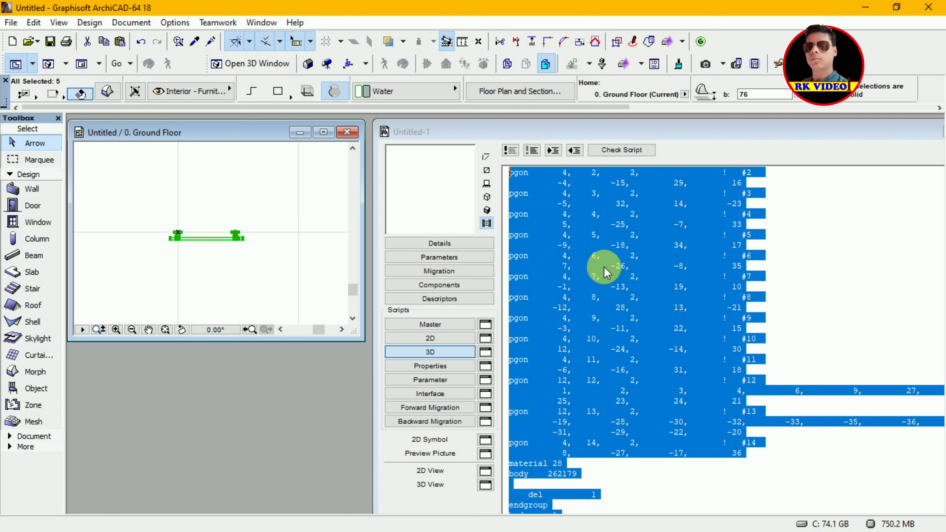
Preview the scripted railing in 3D and open Untitled-1's 3D View window
left_click(669, 228)
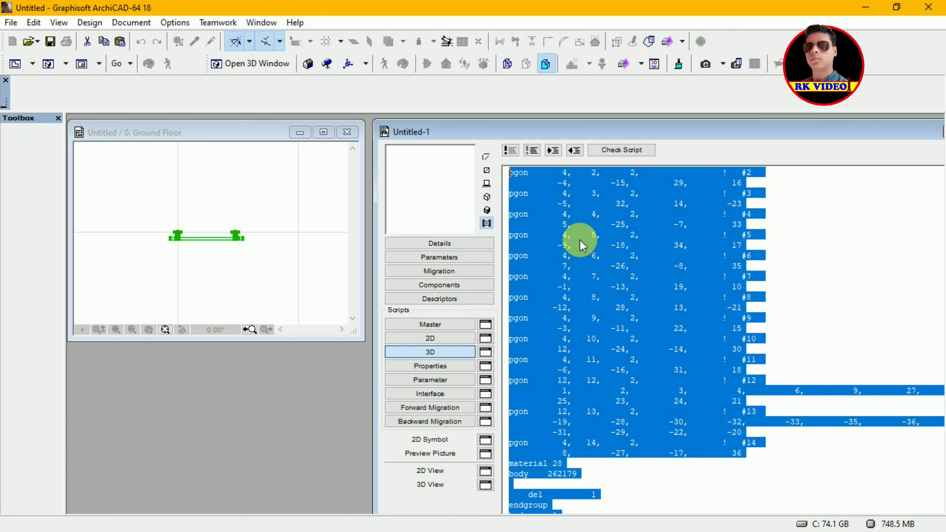
left_click(616, 244)
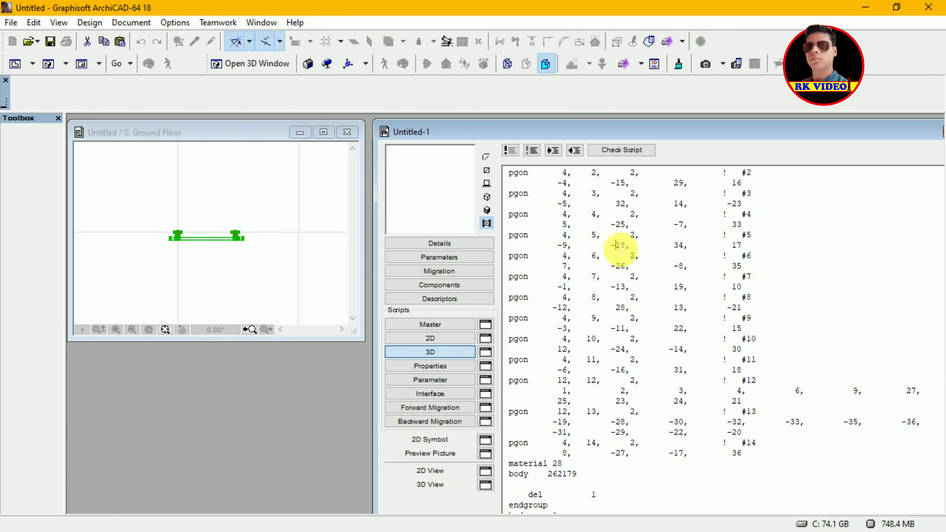
left_click(487, 210)
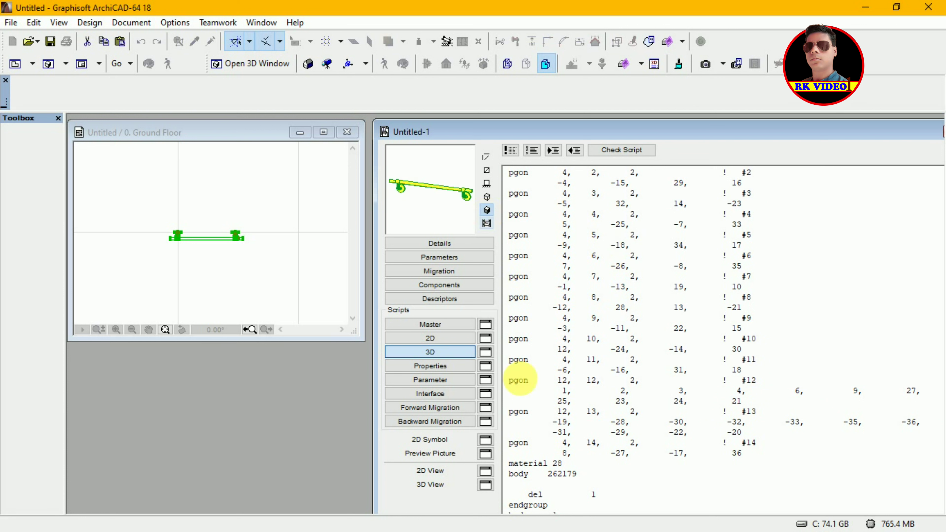
left_click(485, 485)
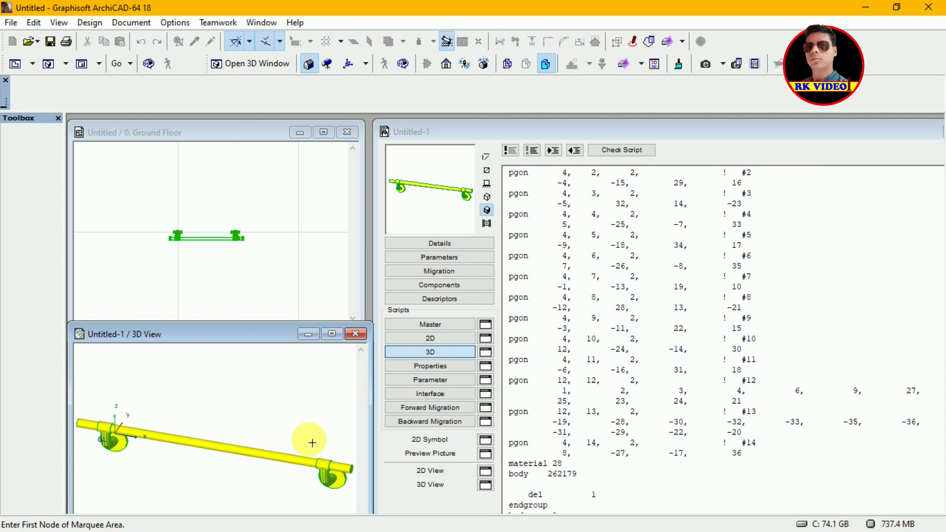
Move the 3D View window higher and zoom out on the railing
left_click_drag(265, 325, 272, 281)
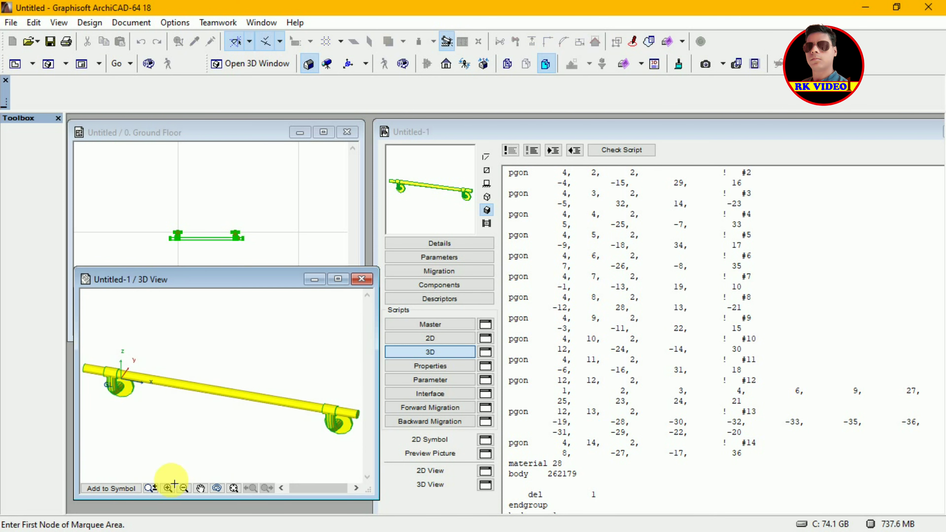
left_click(153, 492)
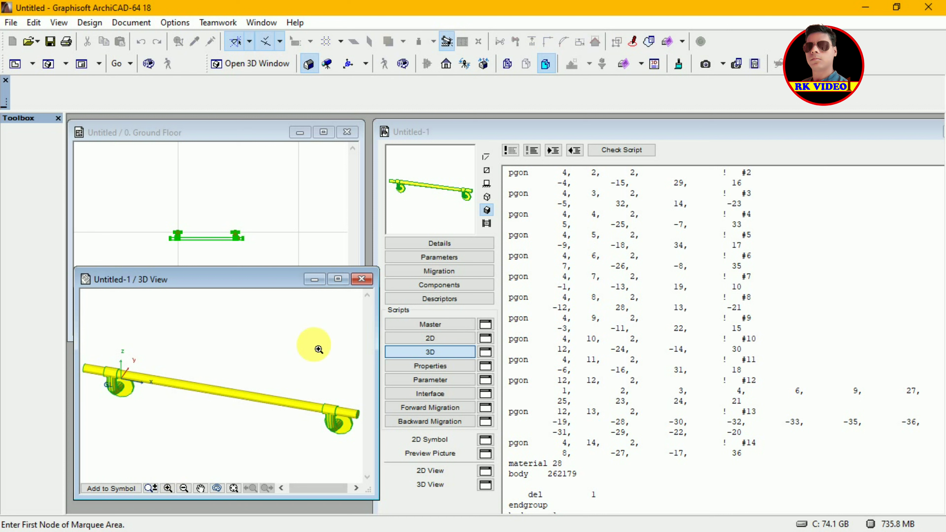
scroll(306, 350, "down", 2)
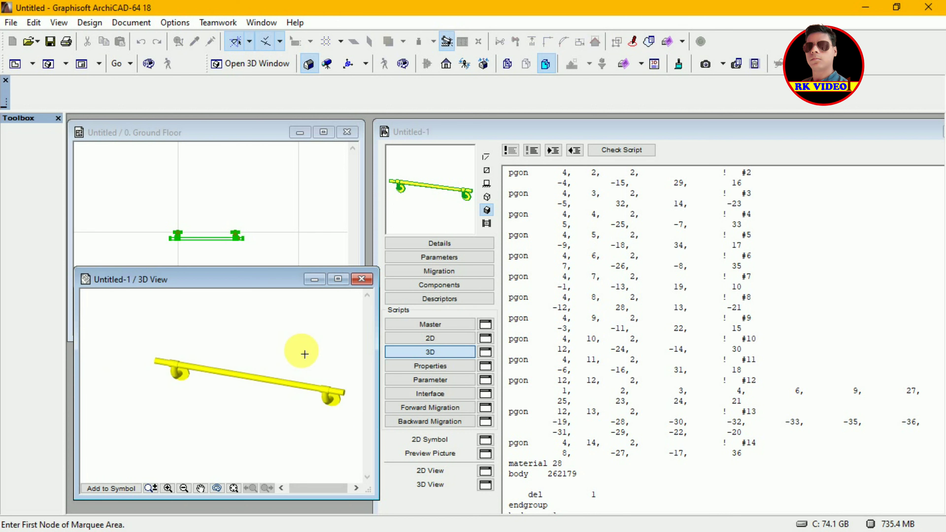
key("ctrl+a")
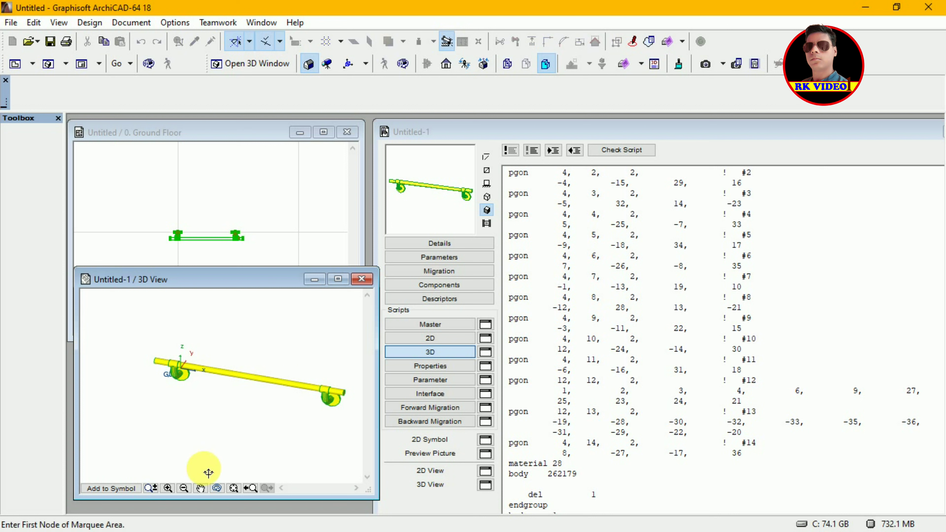
Pan the railing left and down, then shift the window lower and slightly left
left_click(200, 488)
left_click_drag(266, 438, 250, 458)
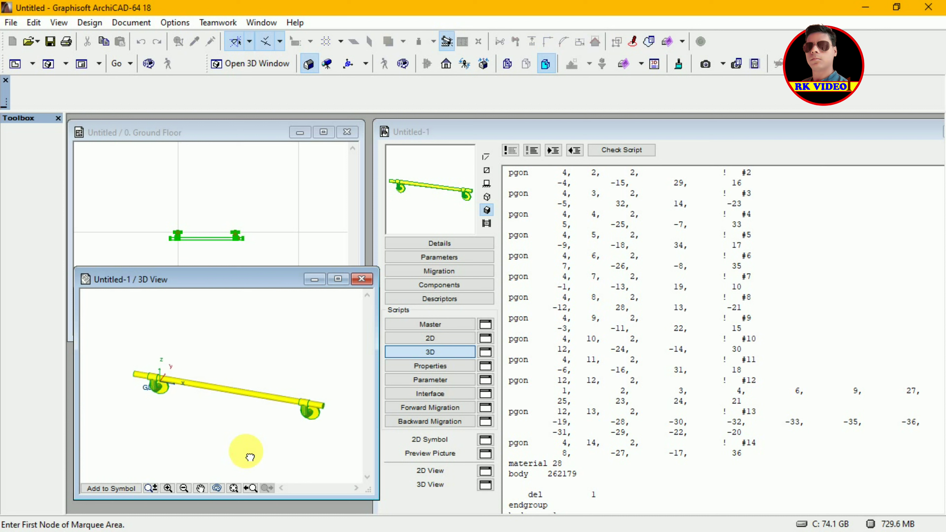
mouse_move(279, 277)
left_mouse_down()
mouse_move(278, 357)
mouse_move(275, 335)
left_mouse_up()
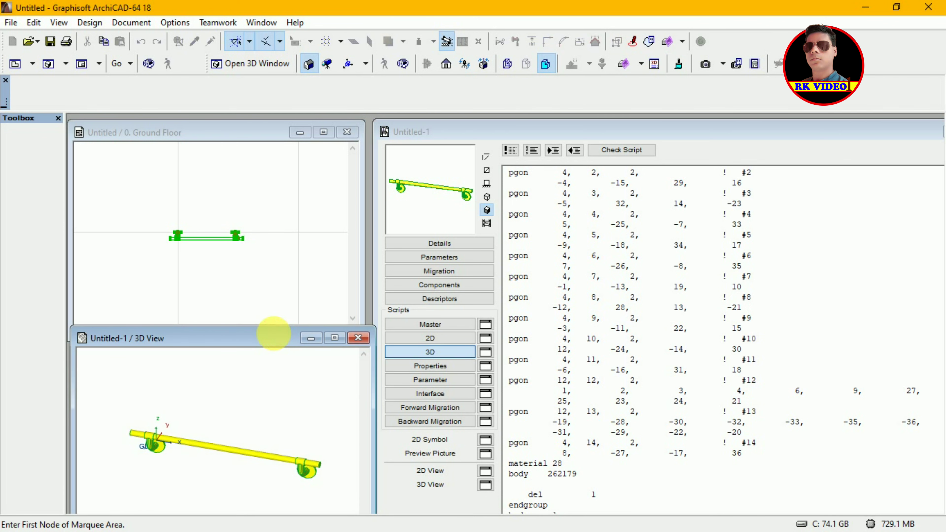
left_click_drag(273, 334, 263, 334)
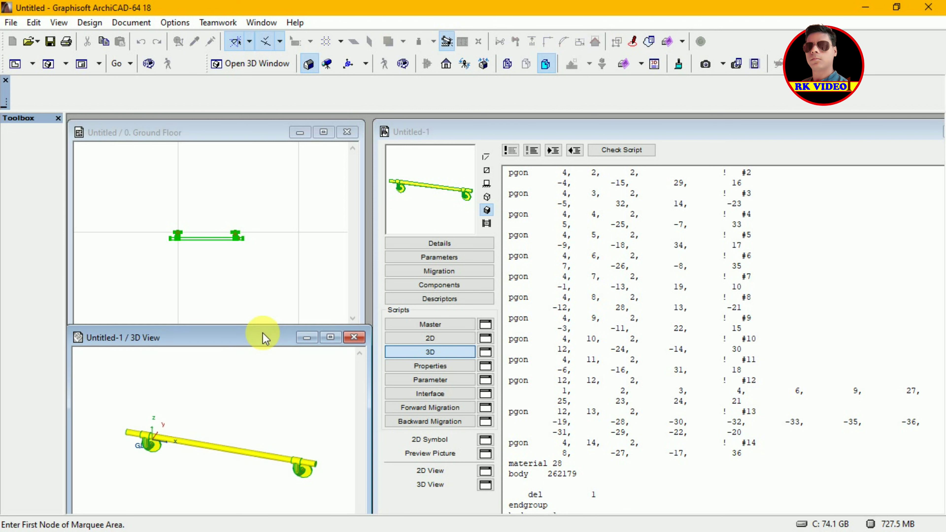